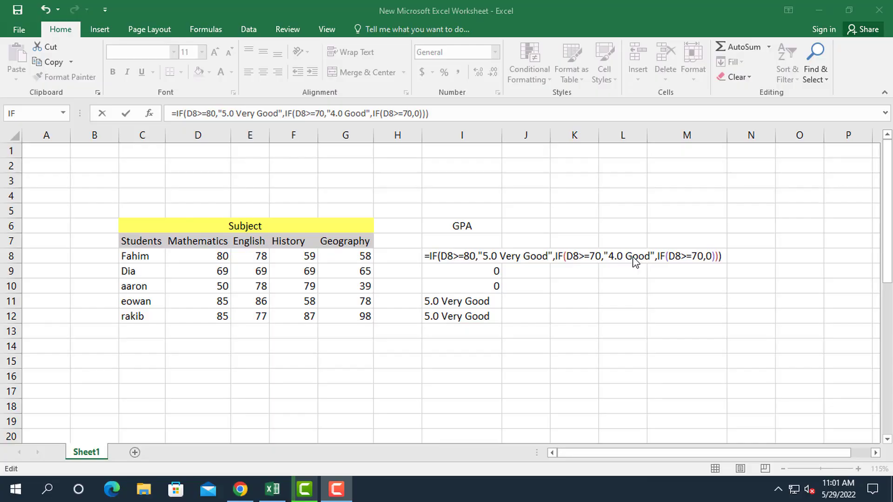
- Place the edit point just after the final 0 in I8's nested IF formula
left_click(468, 256)
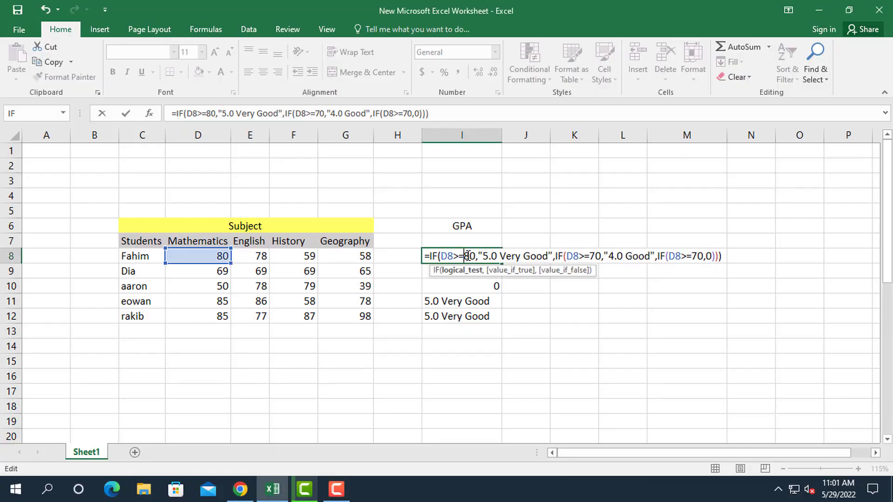
left_click_drag(428, 256, 637, 257)
left_click(558, 257)
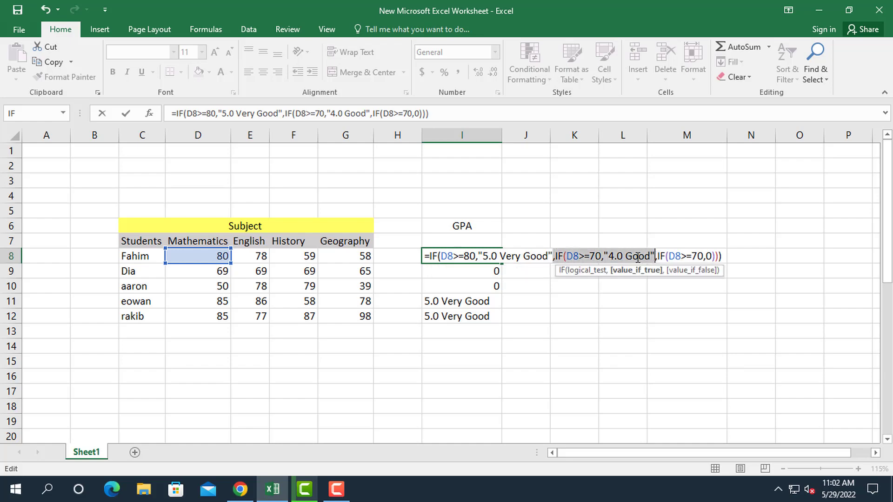
left_click(637, 258)
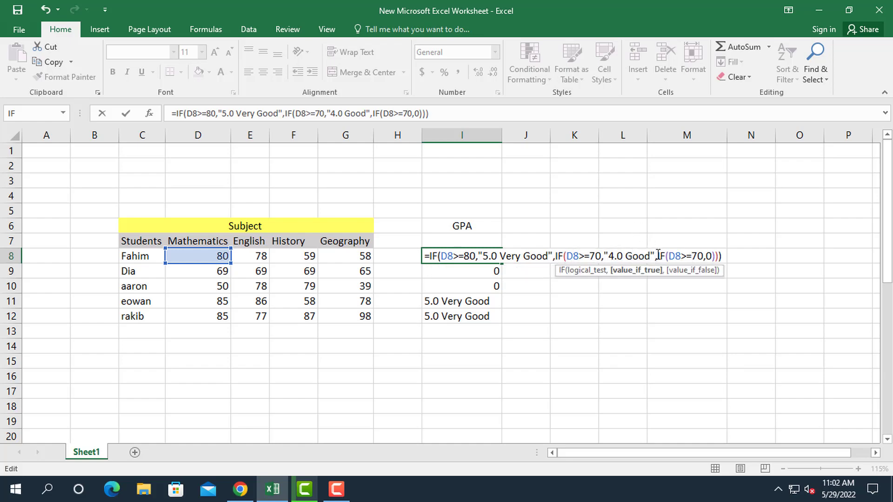
left_click(659, 256)
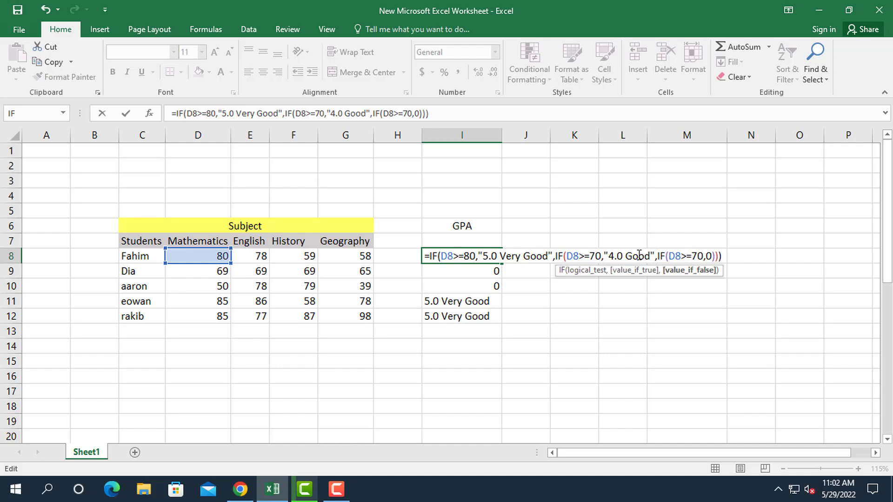
left_click(711, 258)
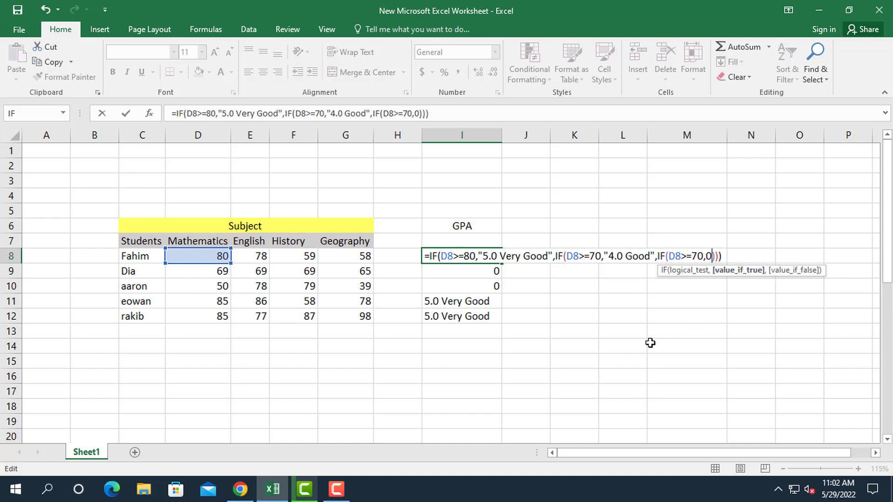
- Replace the innermost IF's returned 0 with 3.0
key("BackSpace")
type("3")
type(".0")
key("Left")
key("Left")
key("Left")
key("Right")
key("Right")
key("Right")
key("Right")
key("Left")
key("Left")
- Append ',if' after the 3.0 and commit the formula in I8
type("i")
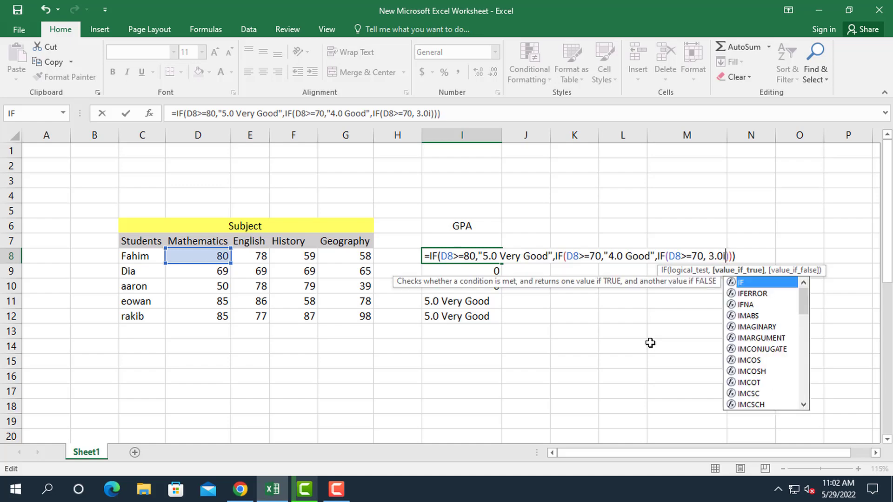
type("f")
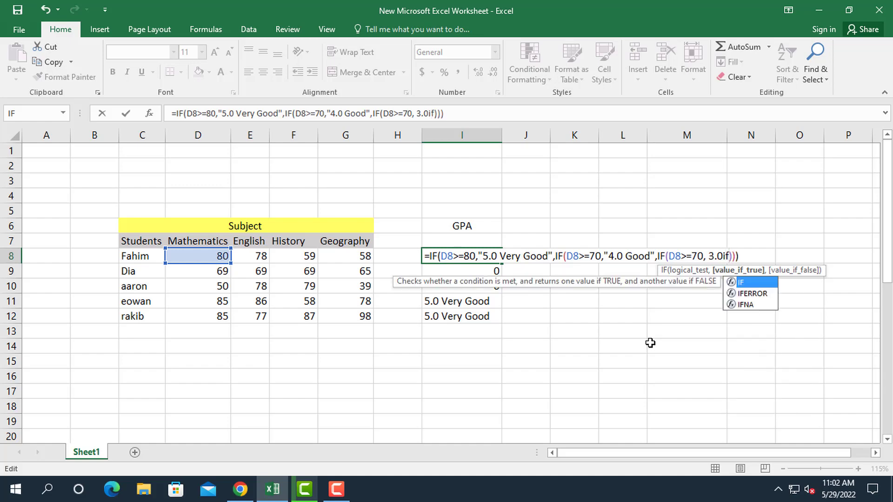
key("BackSpace")
key("BackSpace")
type(",")
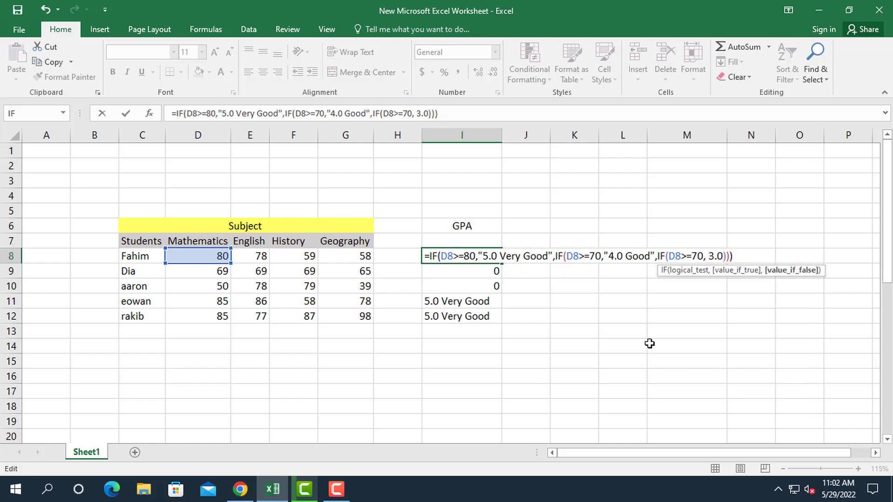
key("BackSpace")
type("if")
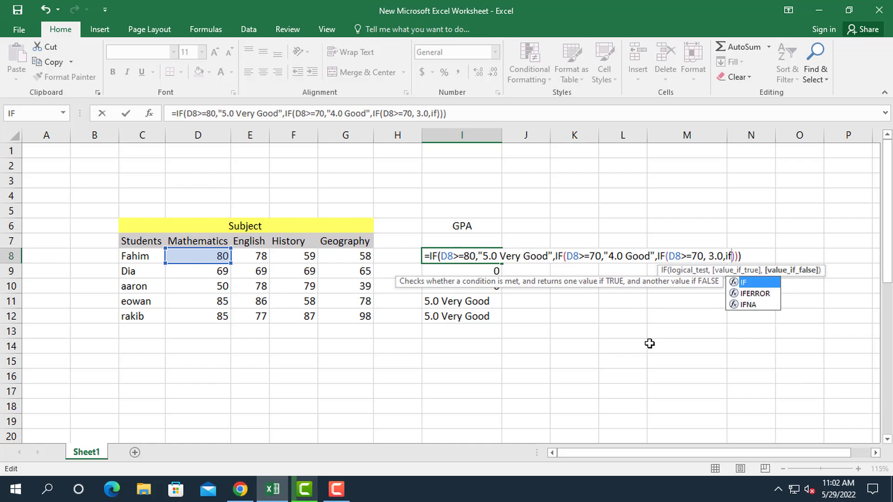
key("Return")
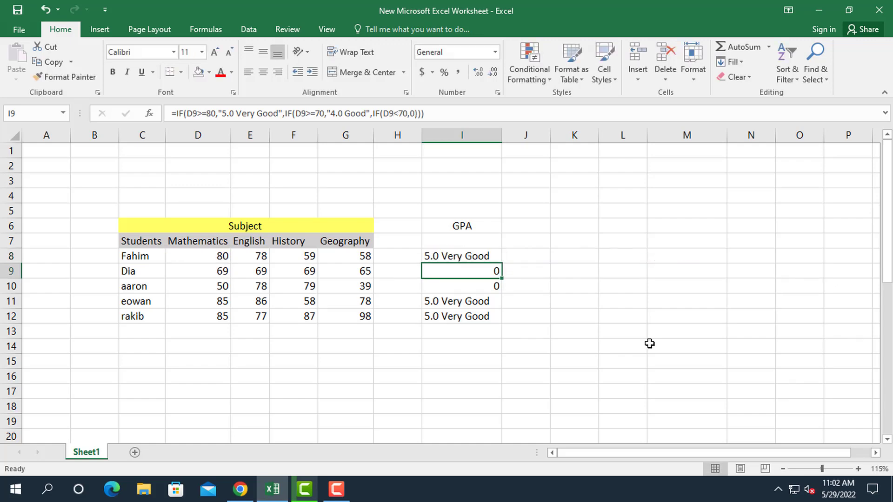
double_click(484, 256)
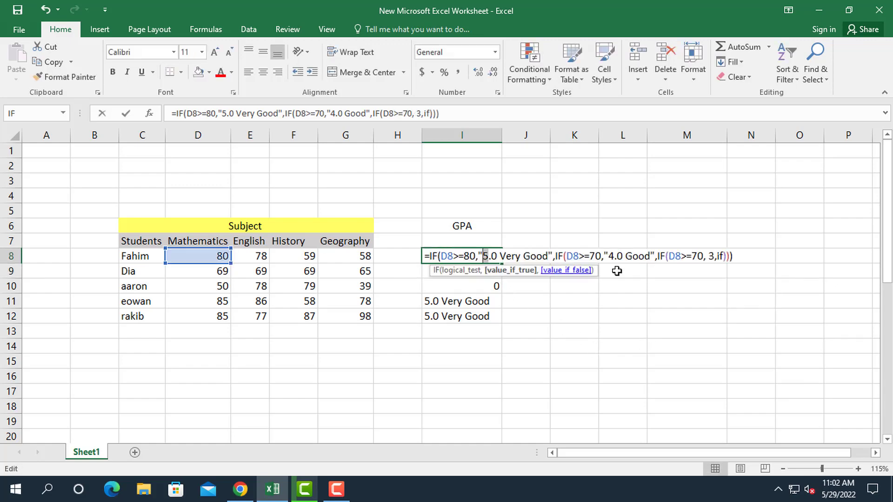
left_click(713, 257)
left_click(719, 257)
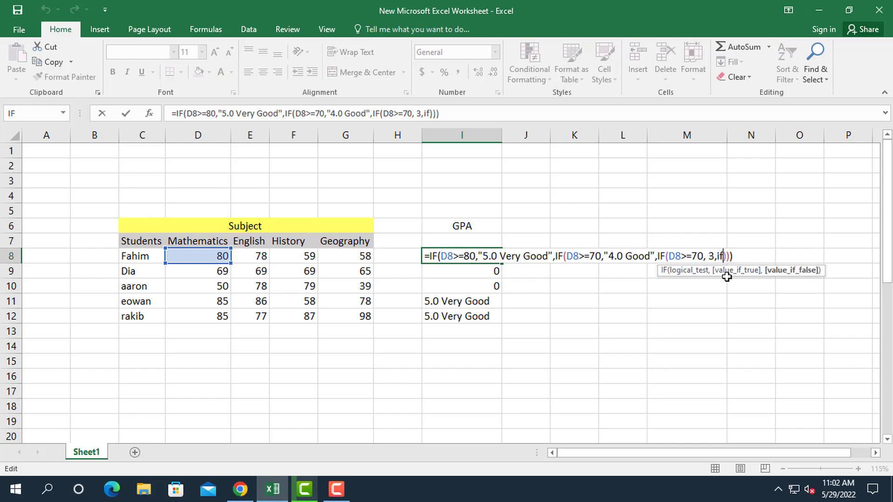
key("Delete")
key("Delete")
type("id")
key("BackSpace")
type("f")
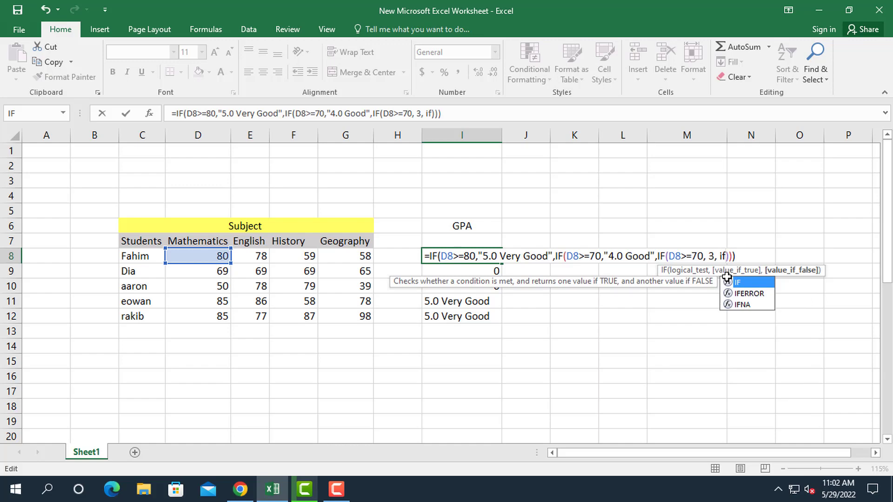
type("()")
key("Left")
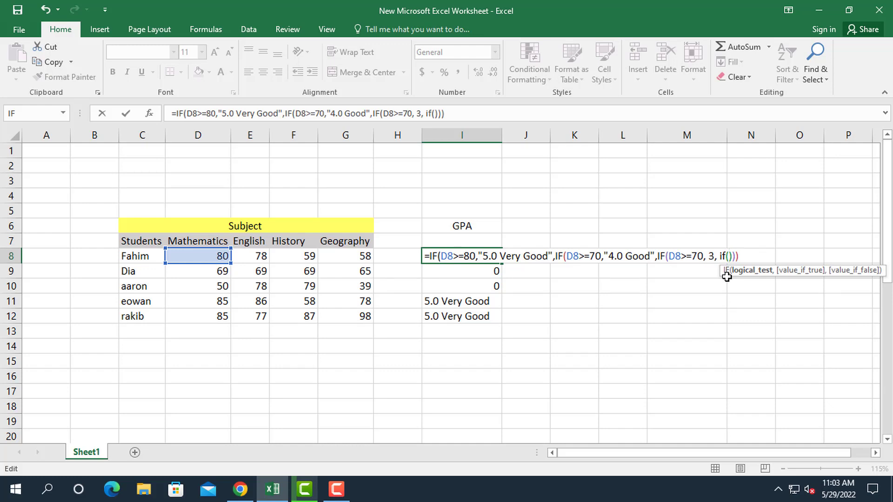
type("60")
key("BackSpace")
key("BackSpace")
key("BackSpace")
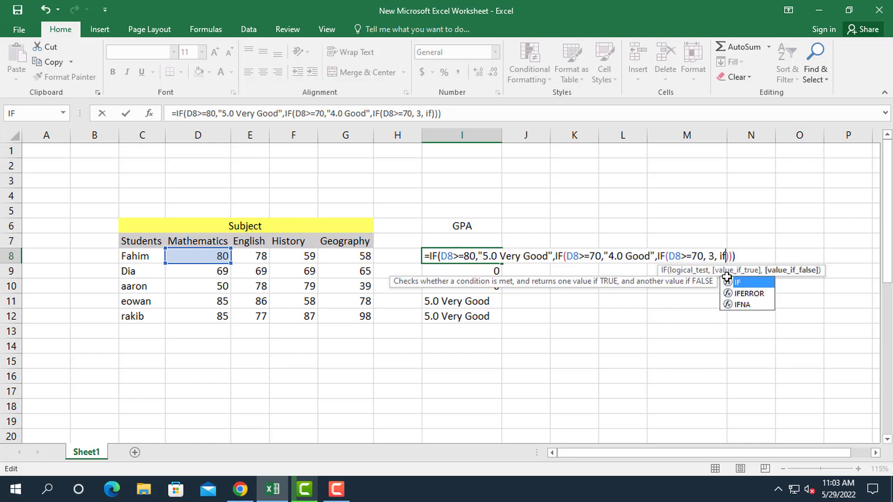
key("Escape")
key("Down")
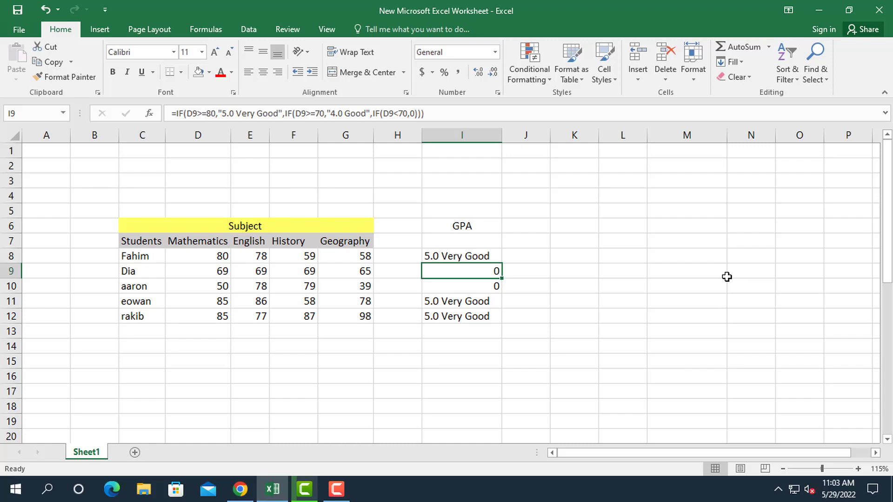
double_click(460, 256)
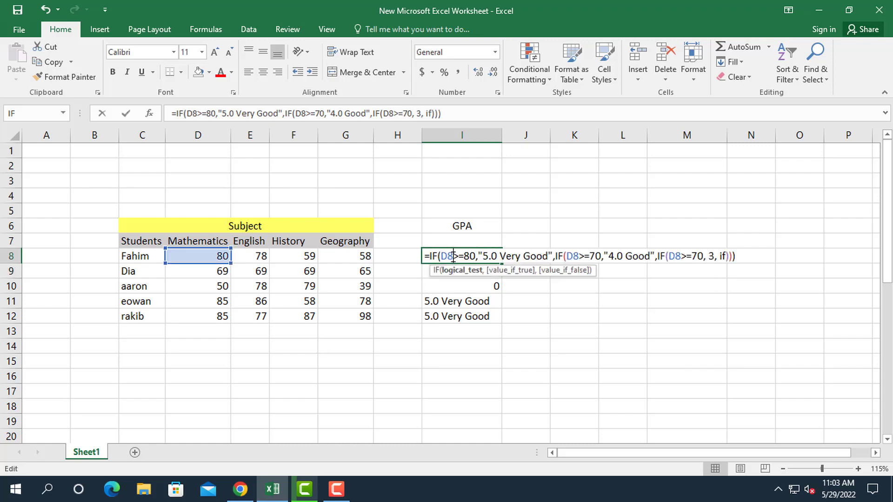
left_click(726, 256)
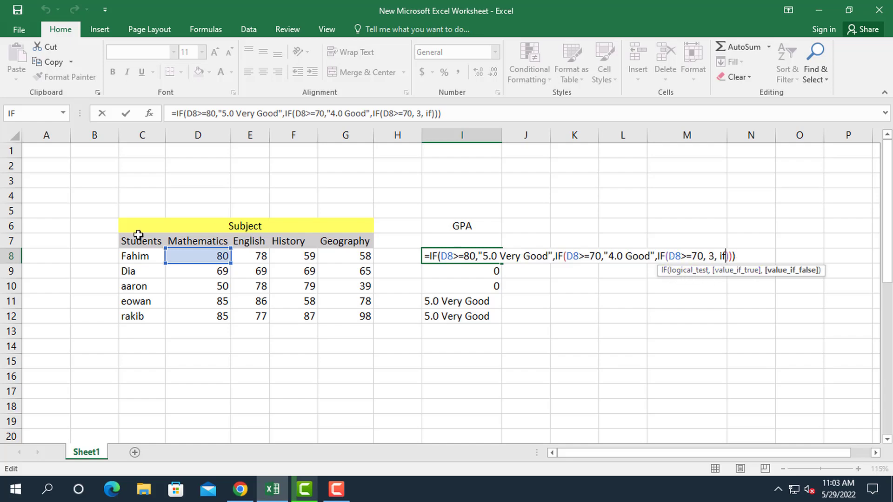
left_click(192, 256)
- Reopen I8's formula and add empty parentheses after the trailing if
left_click(462, 258)
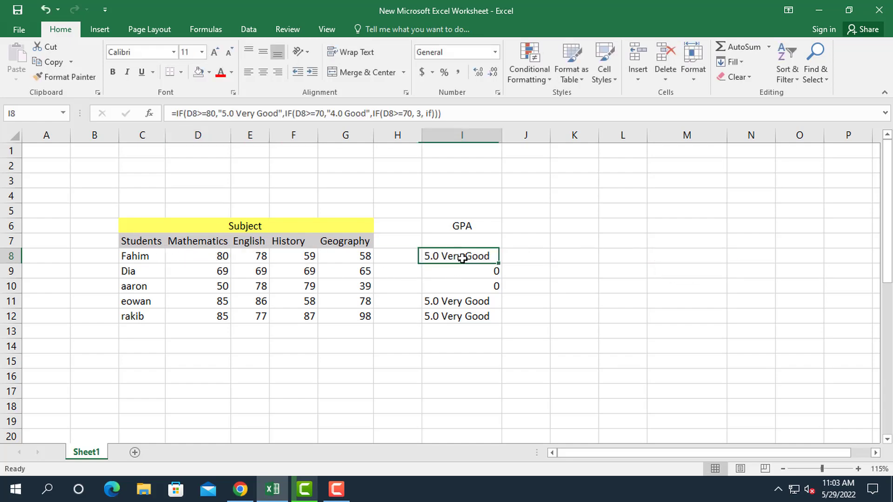
double_click(462, 258)
left_click(725, 256)
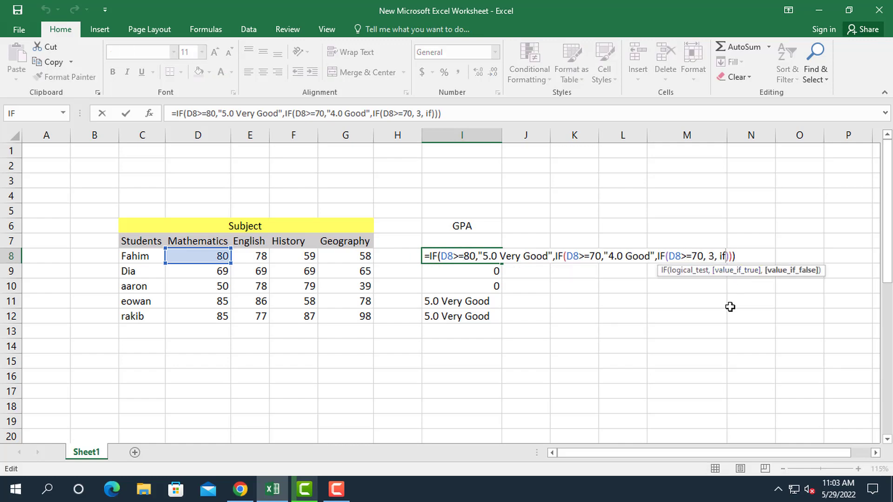
type("()")
key("Left")
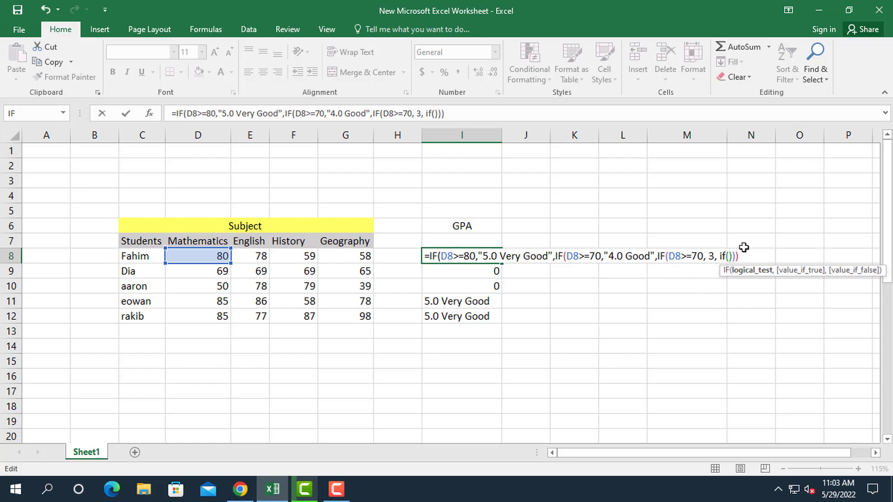
- Fill the new IF with the test D8>=60 returning 3.0, and close it
left_click(203, 256)
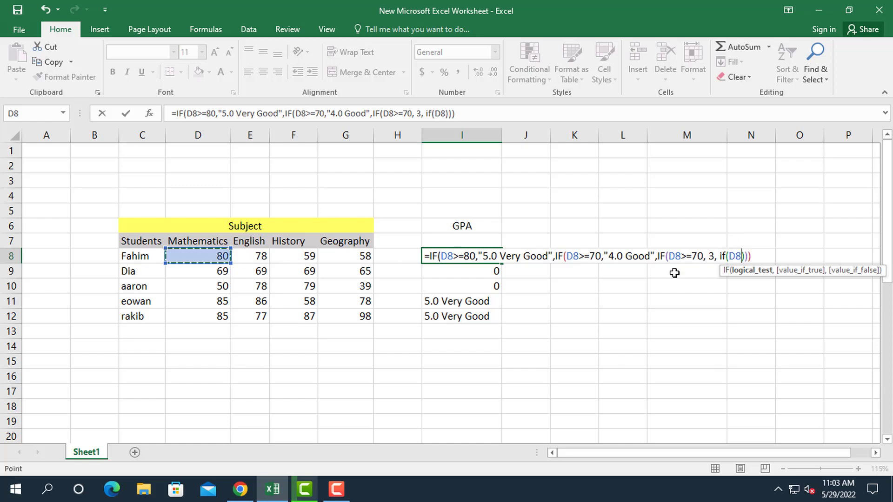
key("F8")
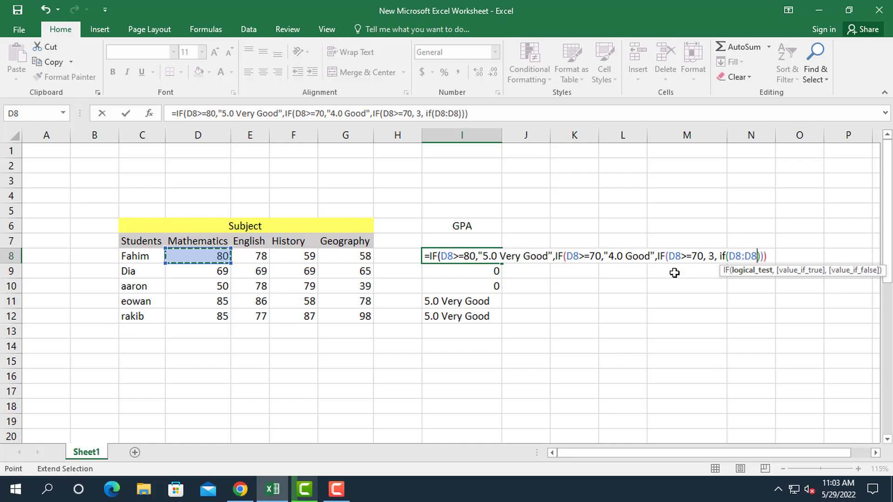
key("BackSpace")
key("BackSpace")
key("BackSpace")
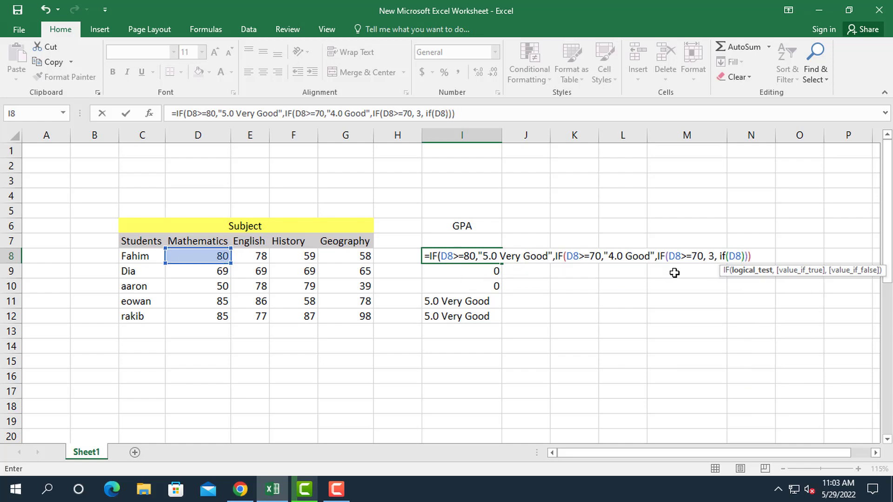
type(">")
type("=")
type("70")
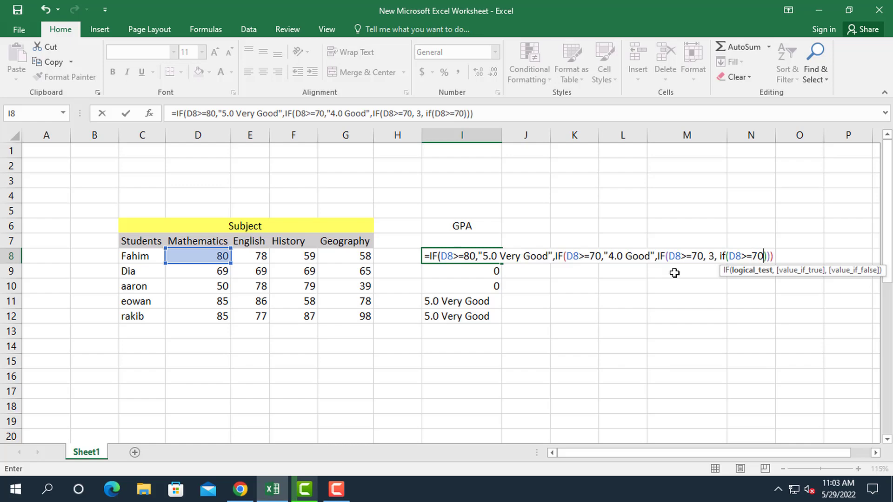
type(",")
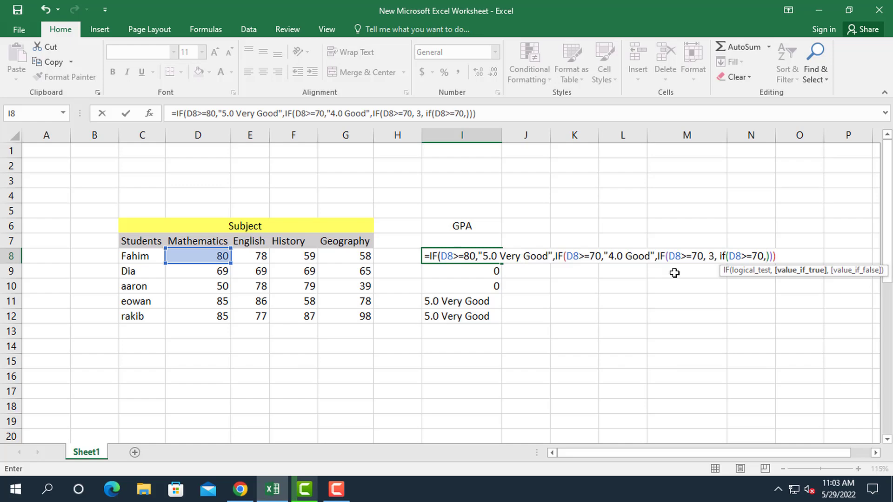
key("BackSpace")
key("BackSpace")
key("BackSpace")
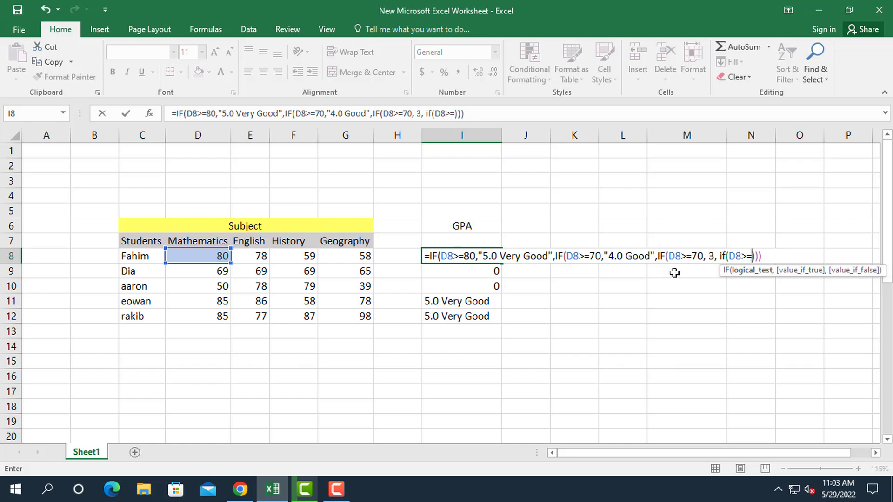
type("60")
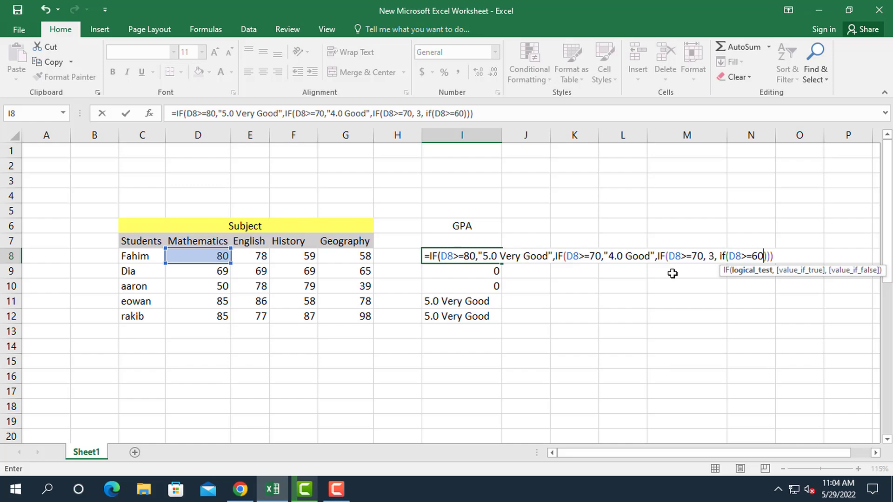
type(",")
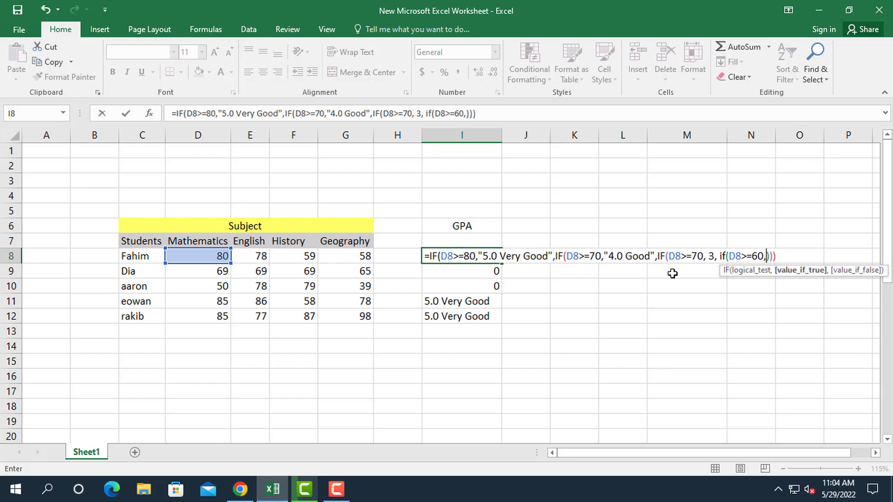
type("3")
type(".0")
type(")")
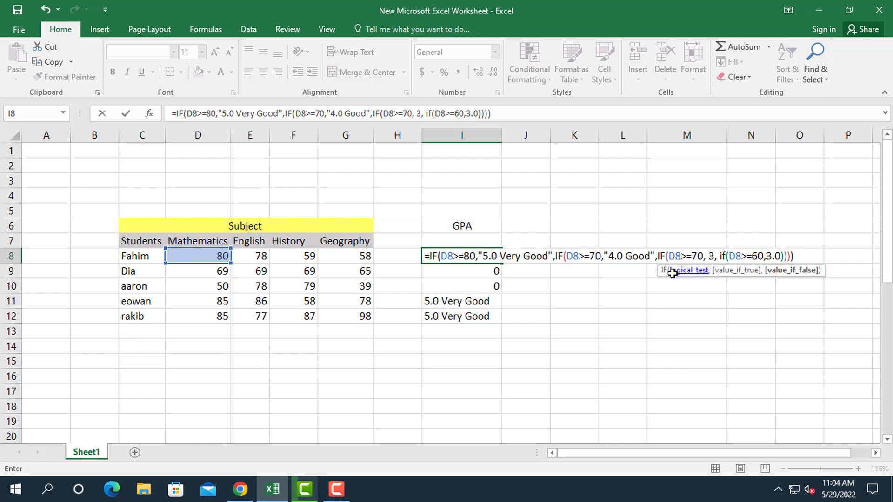
- Commit the revised I8 formula and fill it down to I12
key("Return")
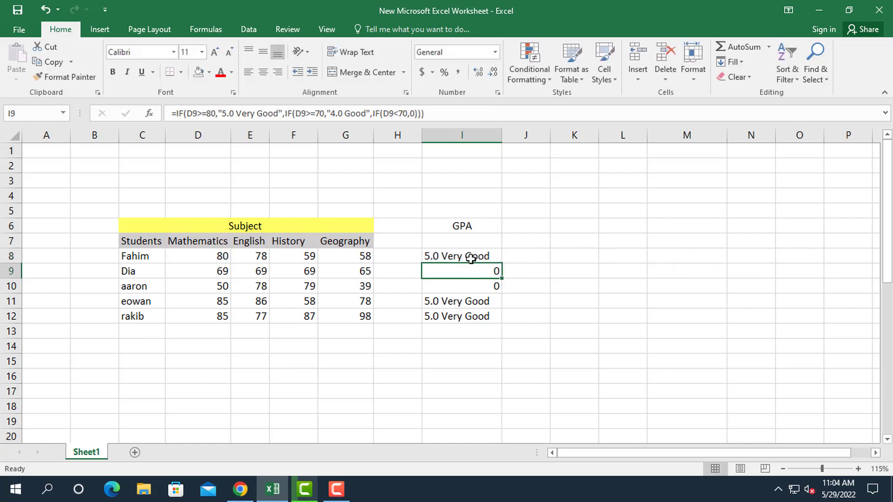
left_click(470, 259)
left_click_drag(502, 264, 506, 320)
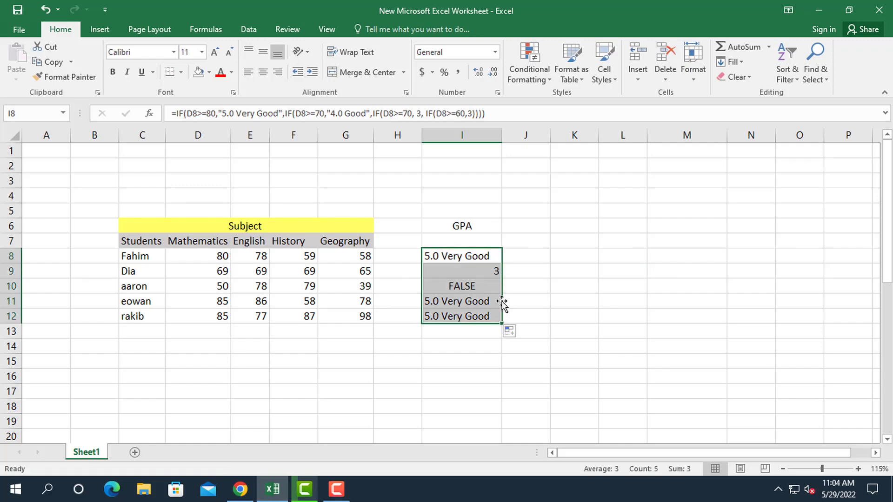
left_click(475, 289)
- Check I10's formula against the scores in D10 (50), F10 (79) and D9 (69)
double_click(476, 290)
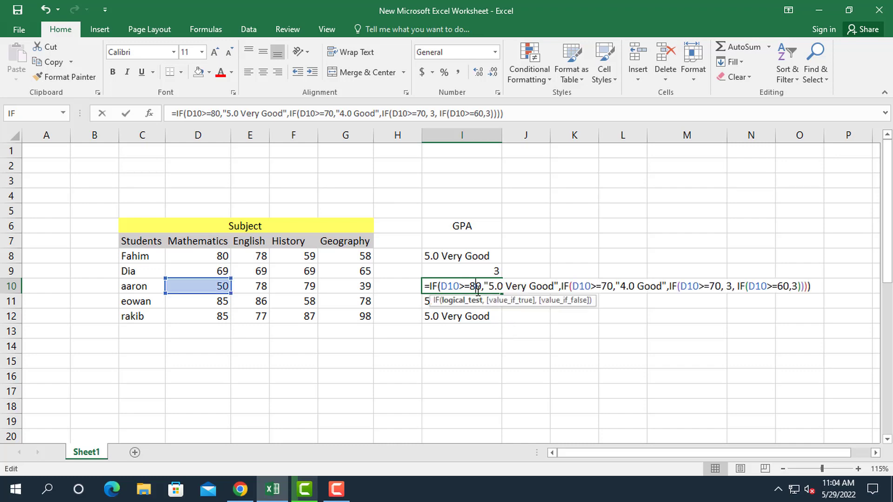
left_click(261, 348)
left_click(226, 291)
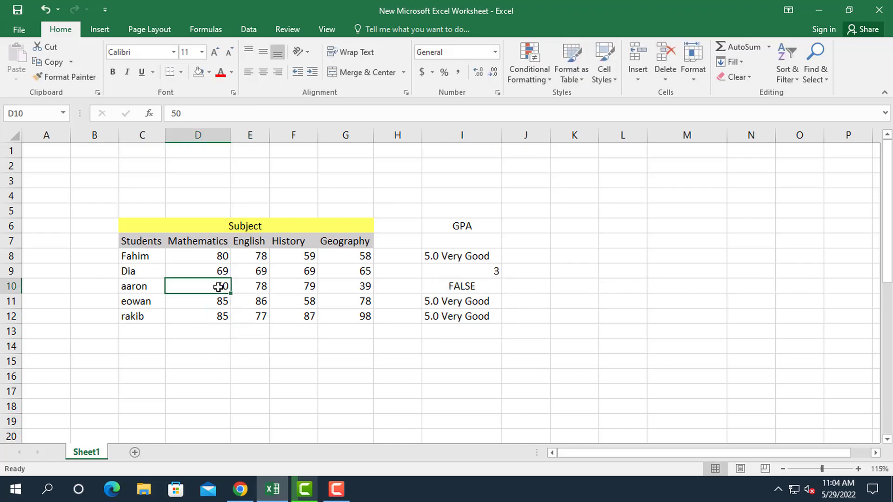
double_click(218, 286)
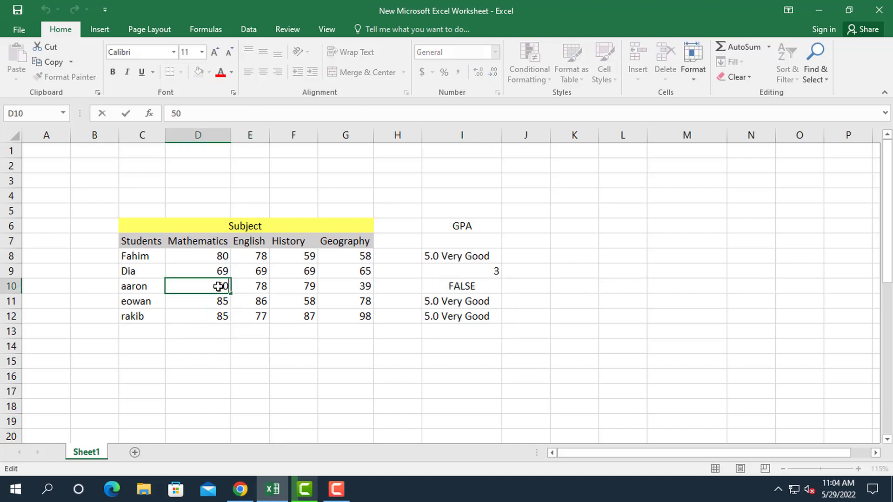
left_click(288, 295)
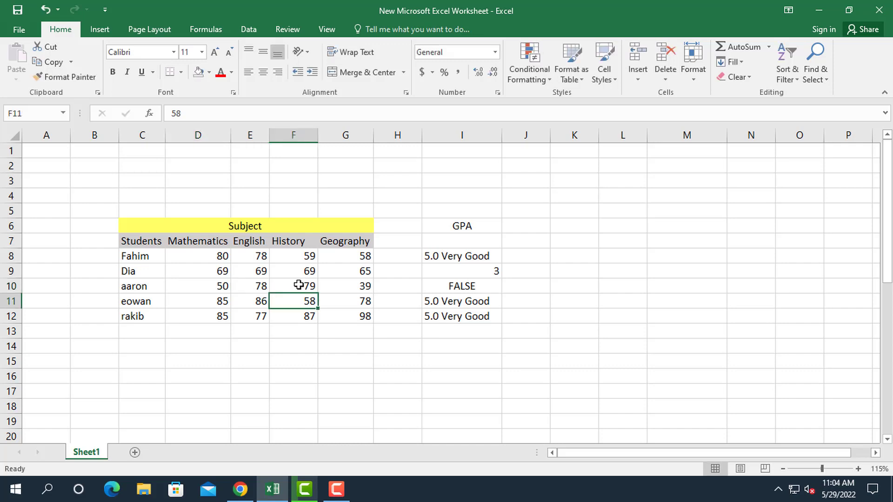
double_click(300, 285)
double_click(300, 285)
left_click(287, 360)
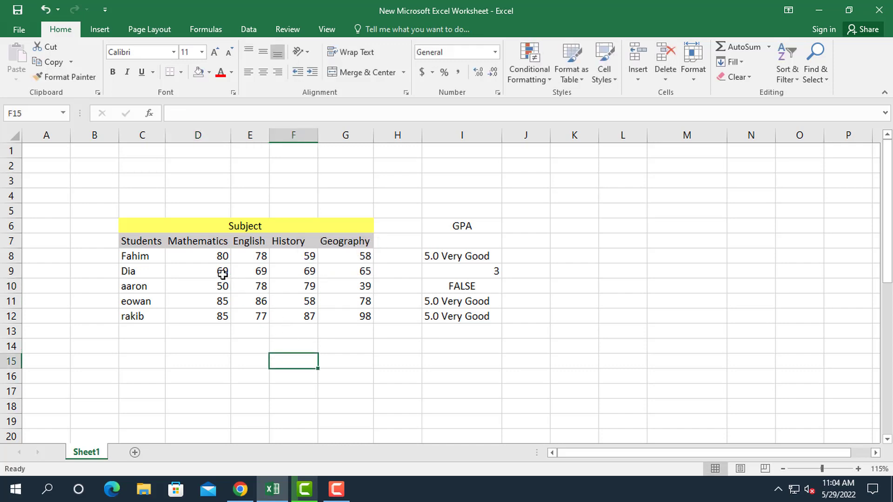
left_click(223, 273)
double_click(220, 268)
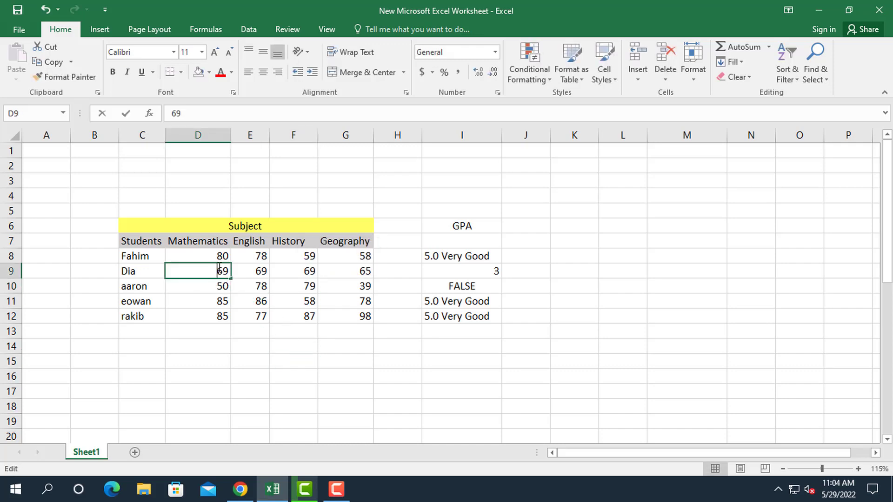
- Review I8's formula and fill it down through I12 again
left_click(472, 254)
double_click(474, 255)
left_click(429, 376)
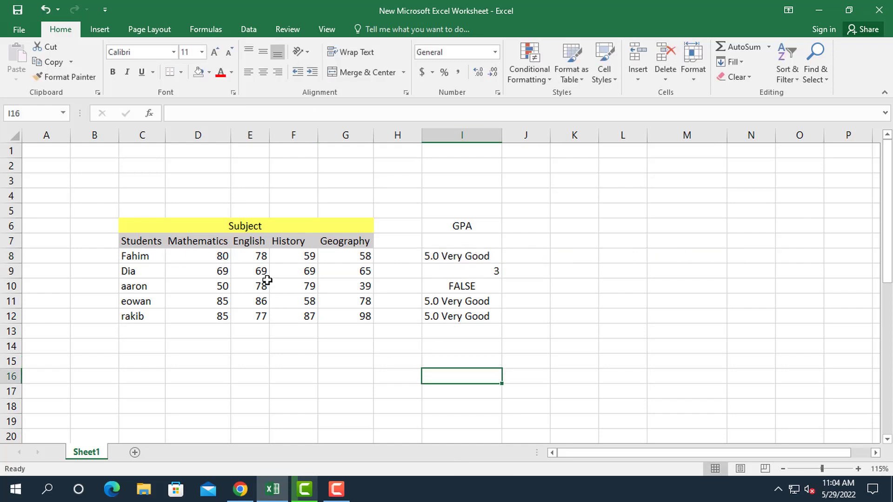
left_click(255, 255)
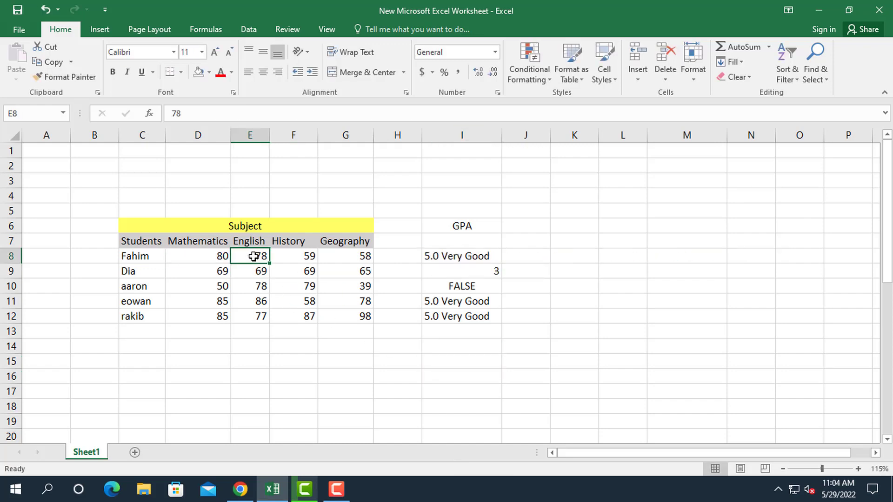
left_click(468, 255)
double_click(490, 256)
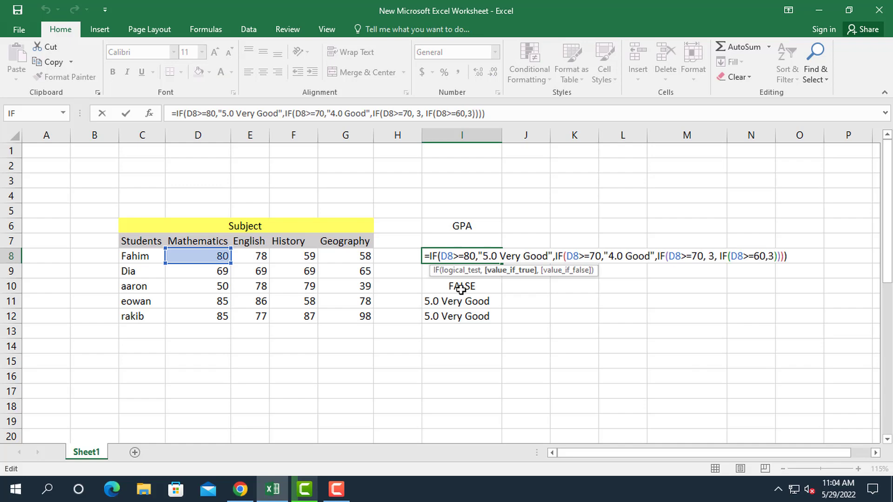
left_click(363, 262)
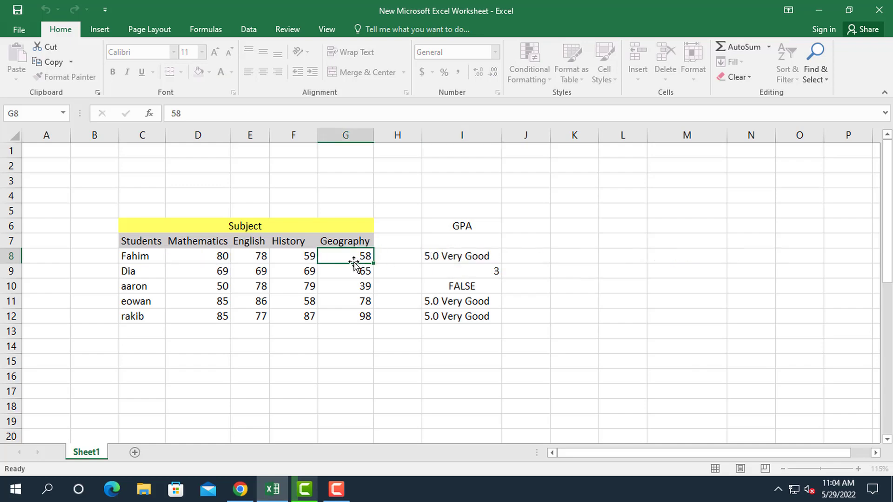
left_click(460, 258)
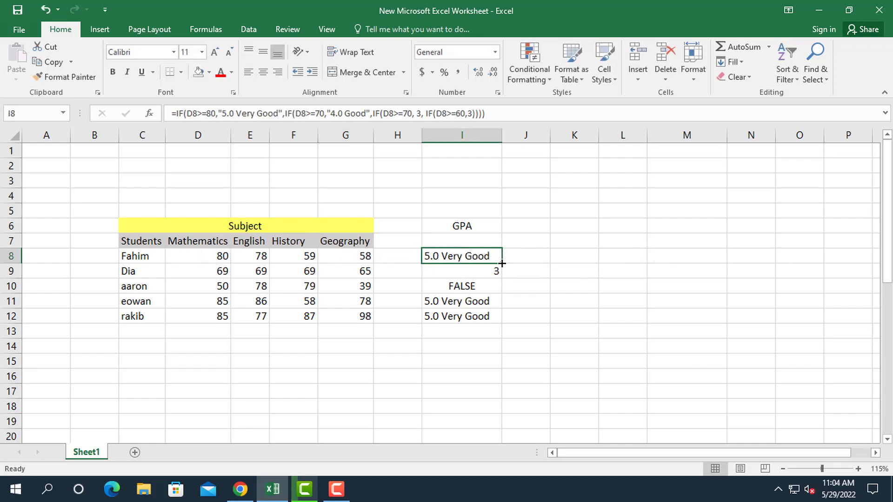
left_click_drag(501, 265, 500, 318)
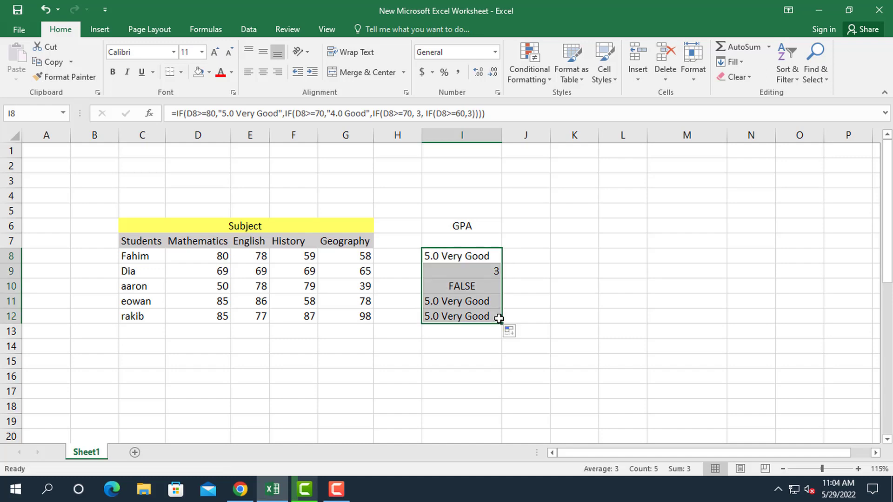
left_click(464, 346)
- Change the 3 result in I9's formula to 3.0
left_click(481, 272)
double_click(482, 272)
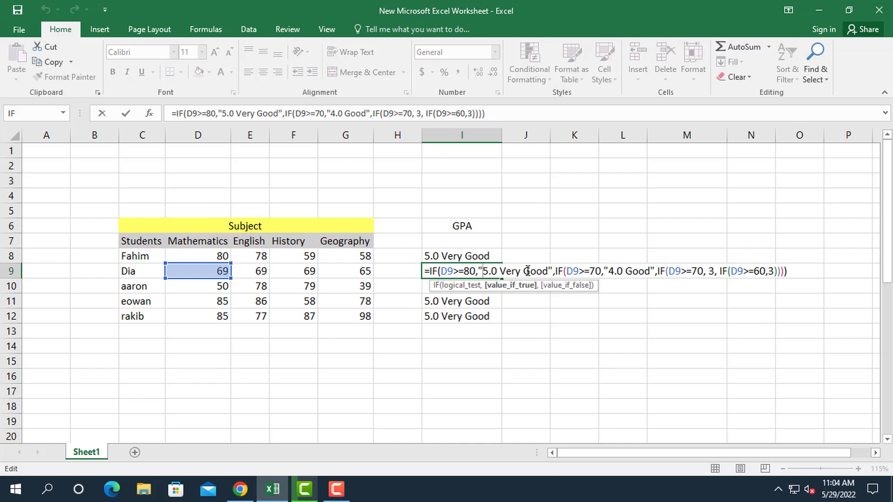
left_click(714, 271)
type(".")
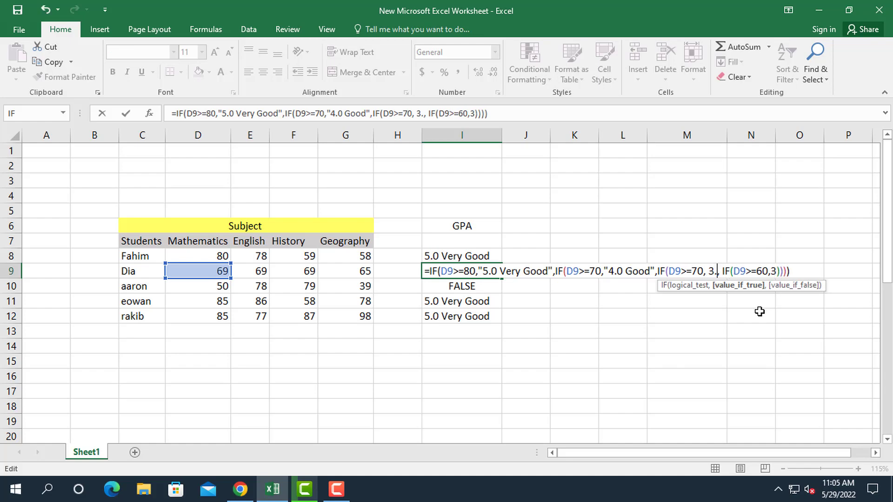
type("0")
key("Return")
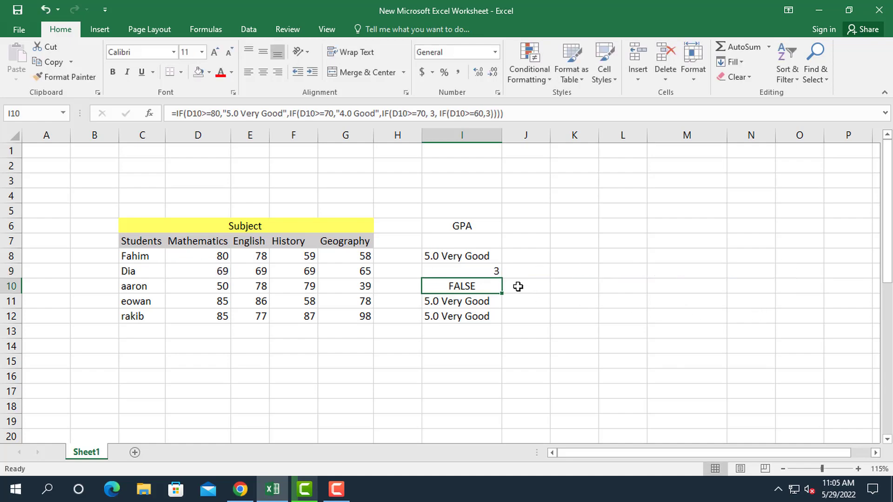
- Refill I8 down to I12, then change I8's 3 result to 3.0
left_click(494, 255)
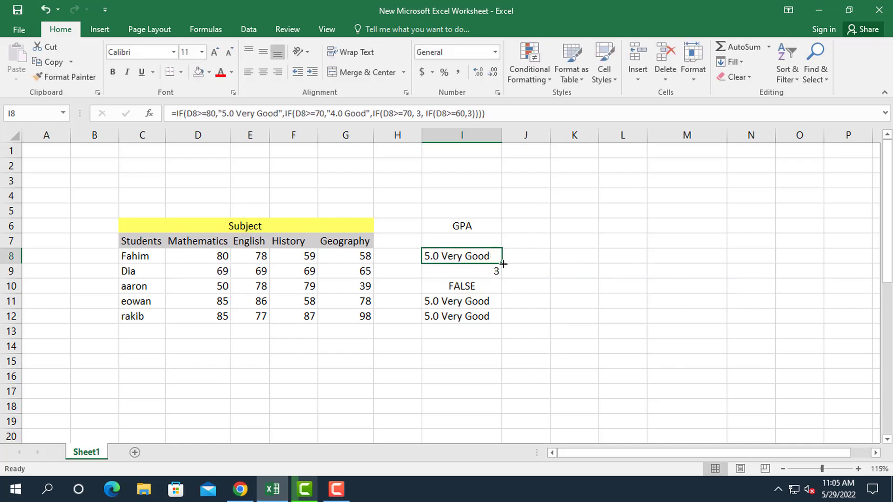
left_click_drag(502, 263, 501, 320)
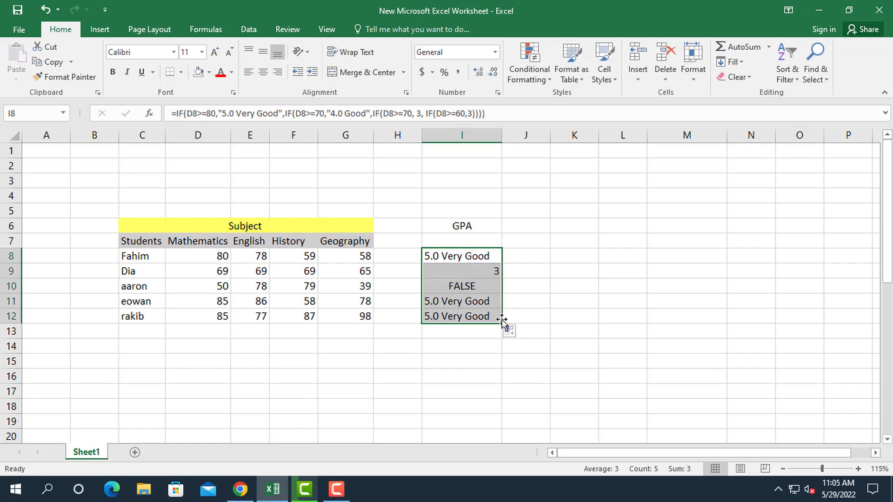
double_click(479, 256)
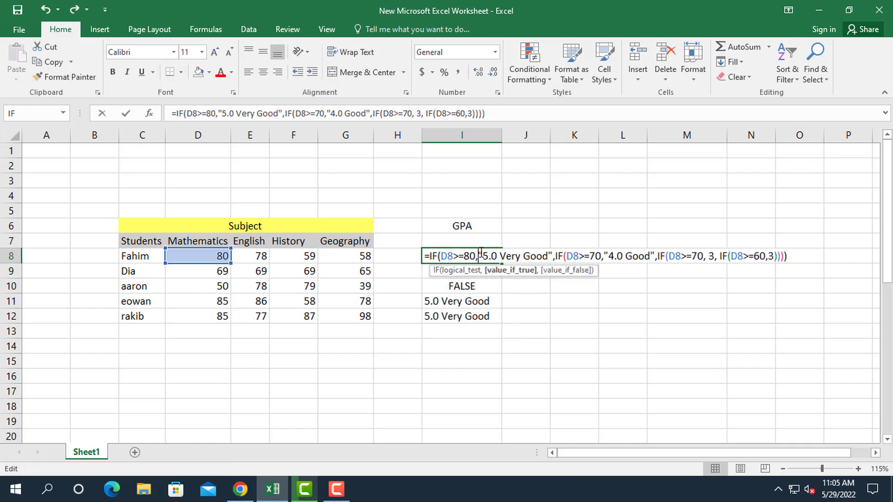
left_click(715, 259)
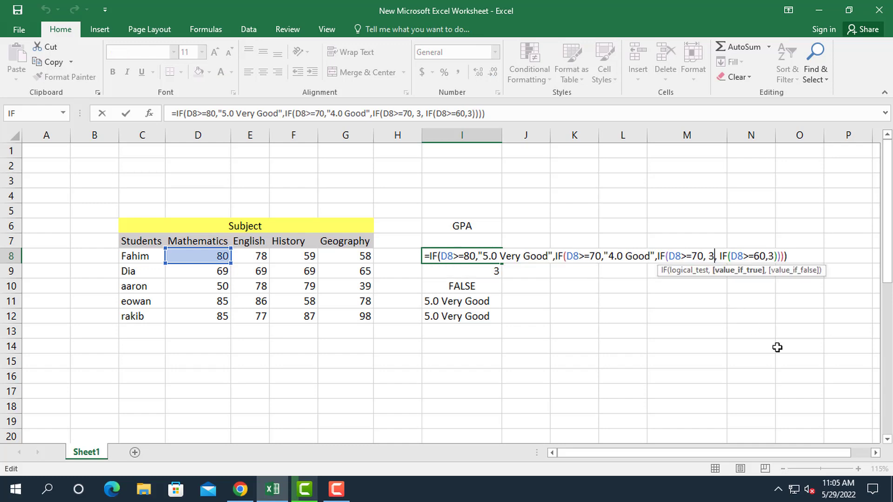
type(".0")
key("Return")
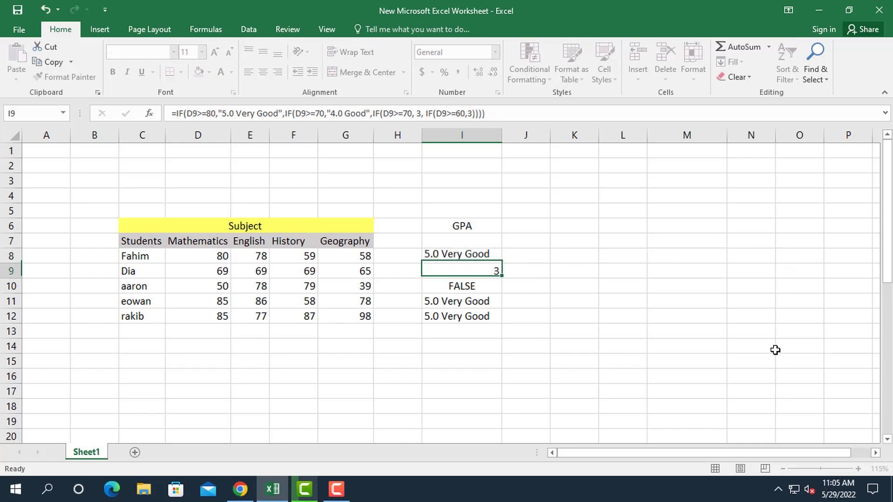
- Fill I8's revised formula down through I12 once more
double_click(478, 261)
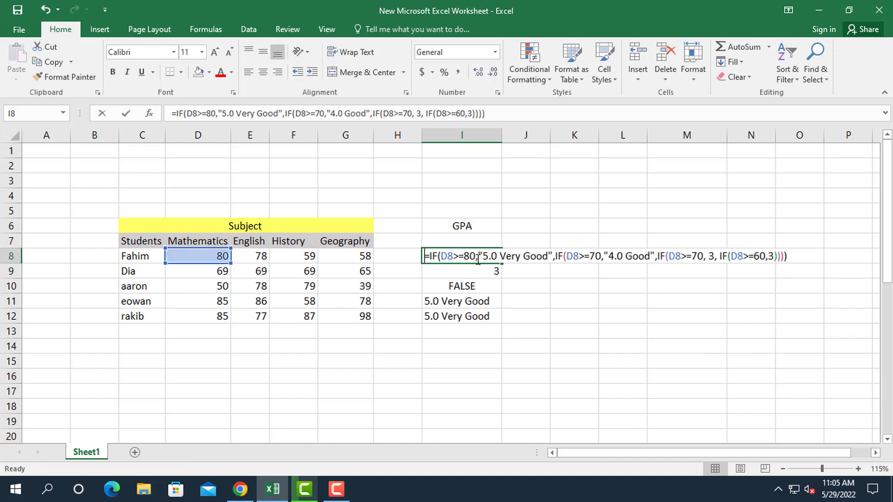
left_click(516, 298)
left_click(493, 256)
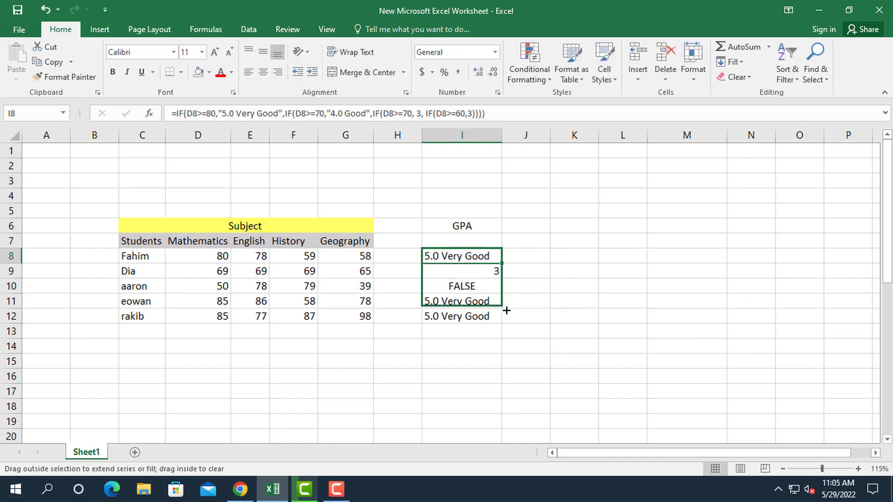
left_click_drag(504, 263, 503, 322)
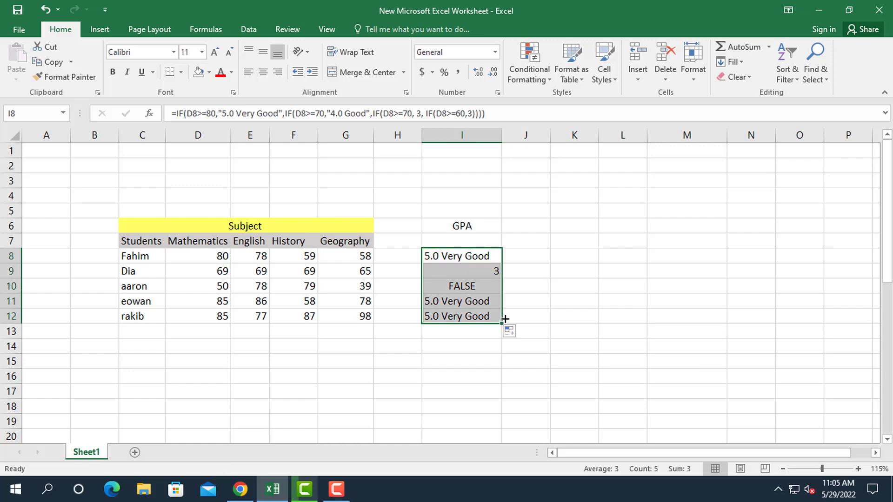
left_click(363, 273)
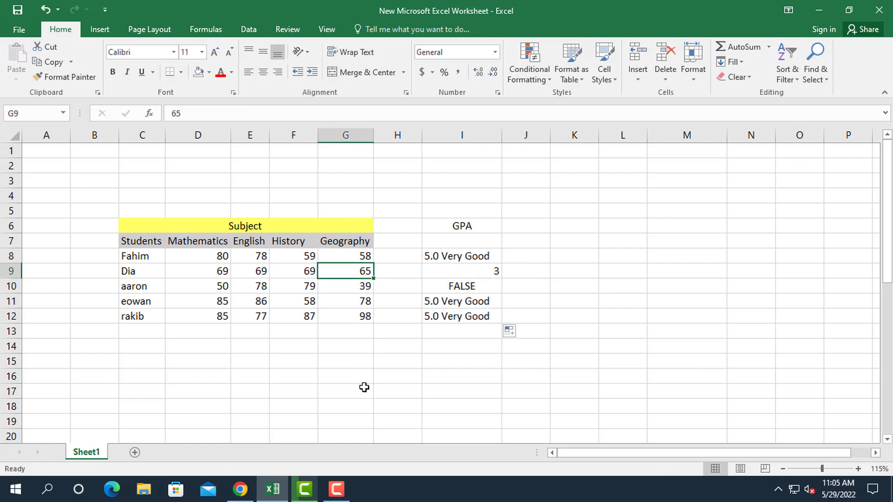
left_click(336, 488)
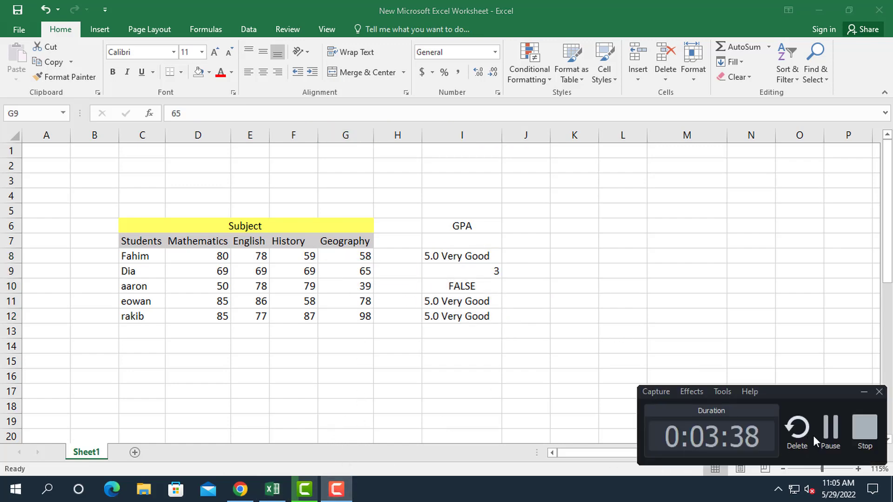
- Remove the space before the 3 in I8's third IF so it reads D8>=70,3
left_click(830, 428)
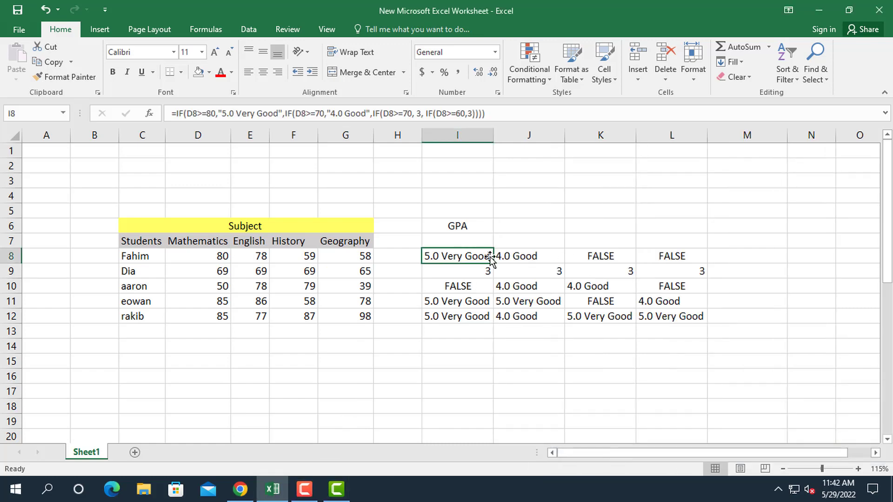
double_click(491, 257)
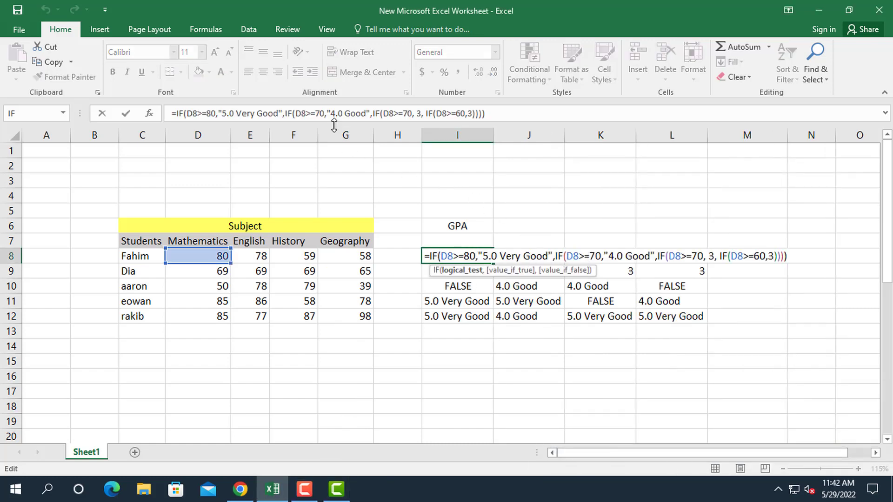
left_click(320, 114)
left_click(193, 114)
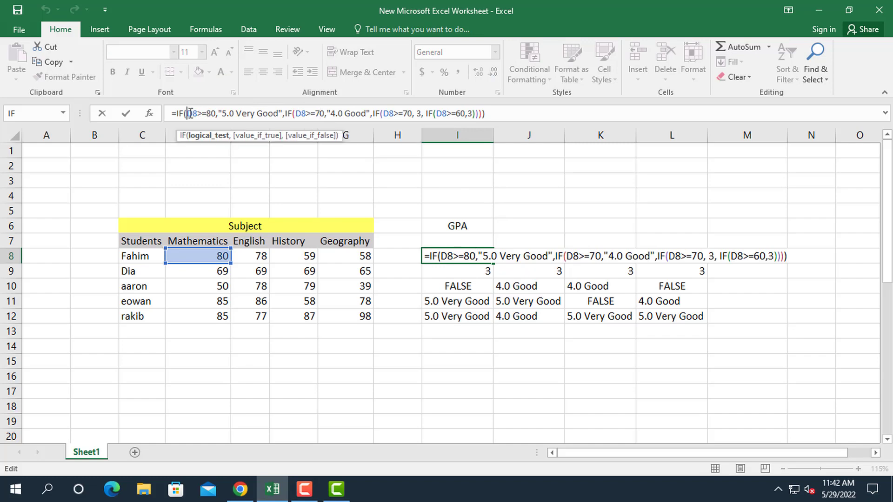
left_click(228, 114)
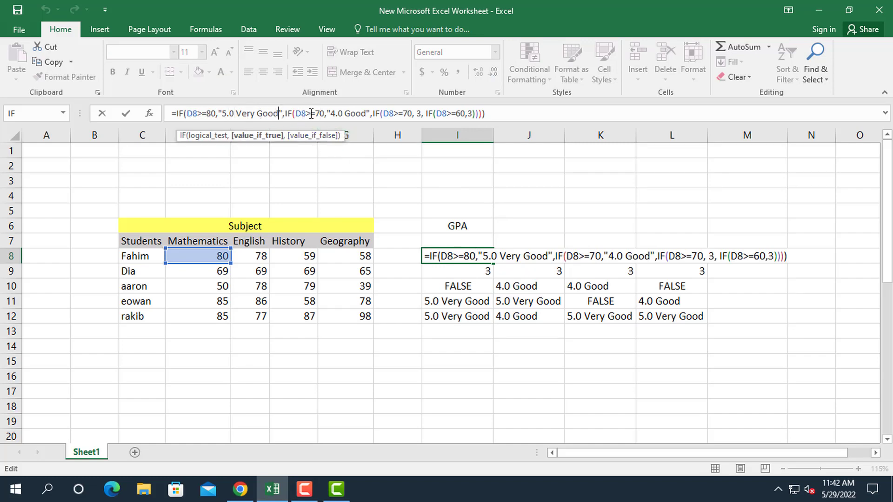
left_click(334, 114)
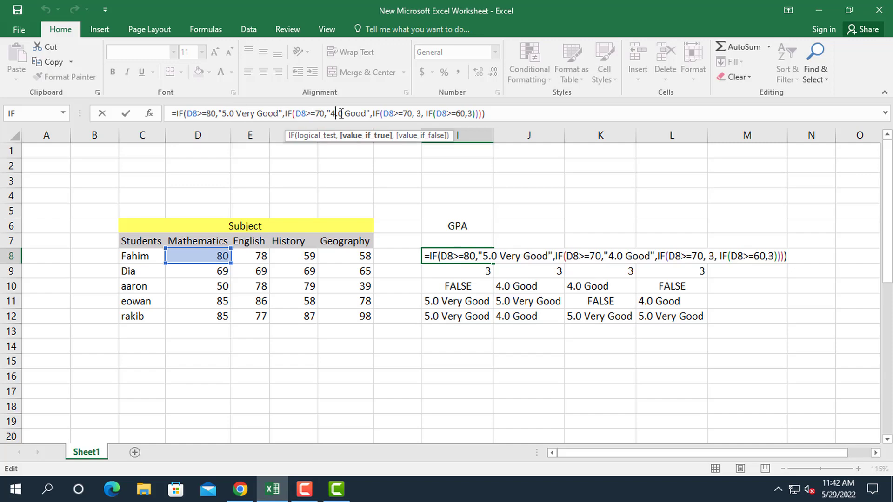
left_click(389, 114)
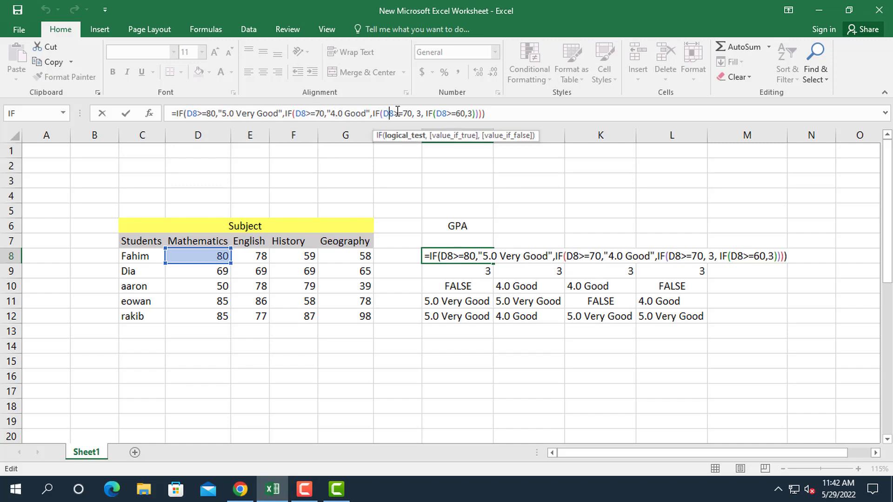
left_click(412, 115)
left_click(417, 114)
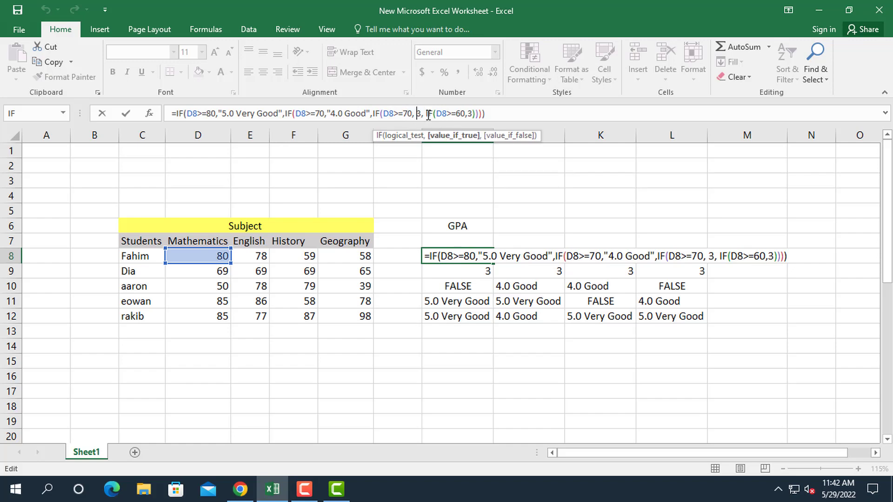
key("BackSpace")
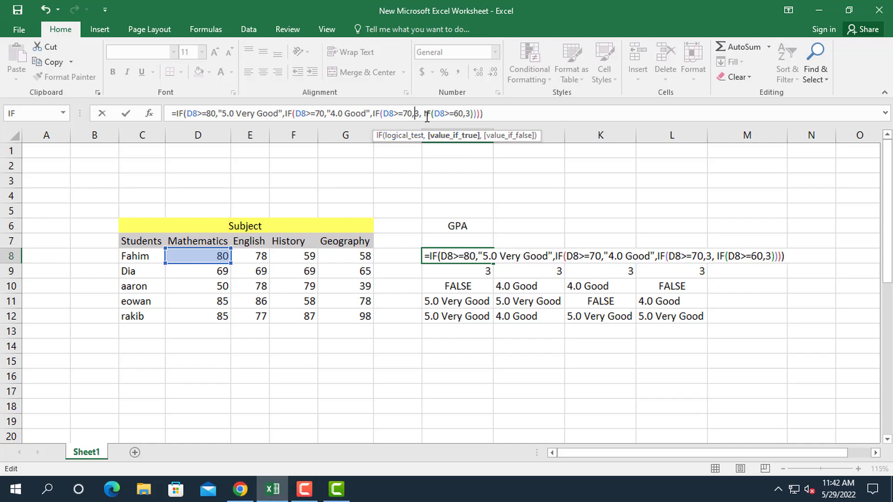
- Add a new ',if(' after the last 3 and reference D8 in its condition
left_click(470, 113)
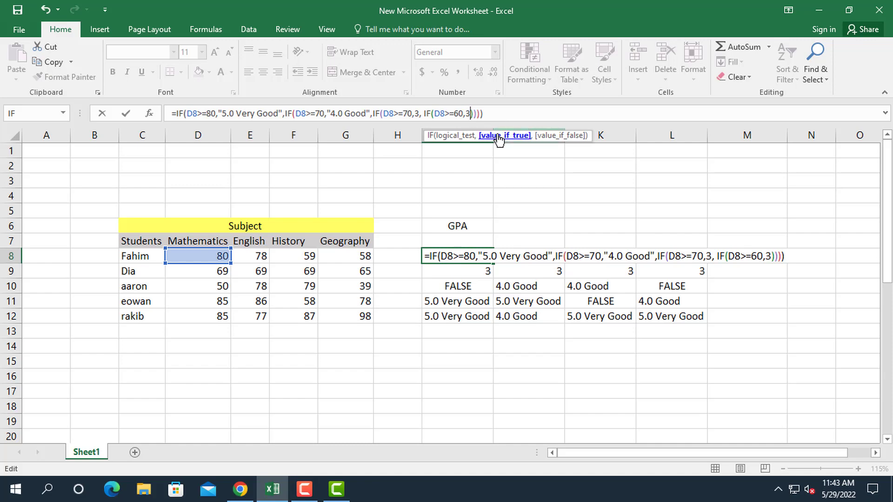
type(",")
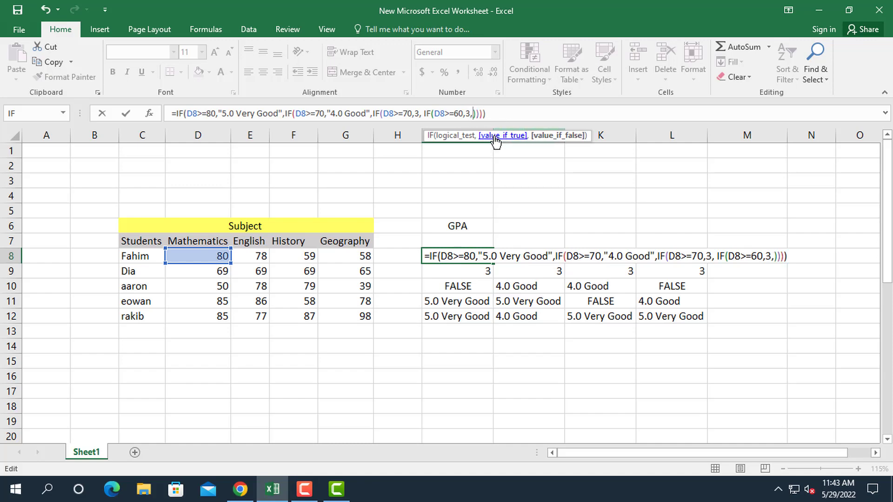
type("i")
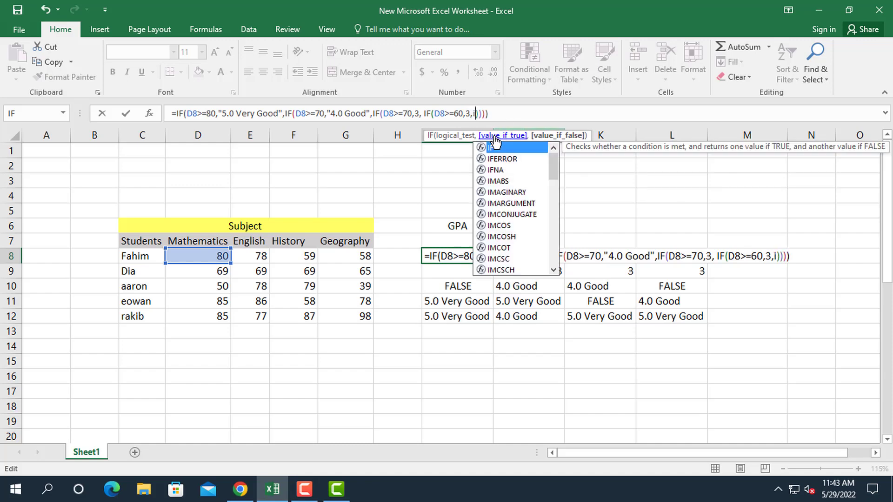
type("f")
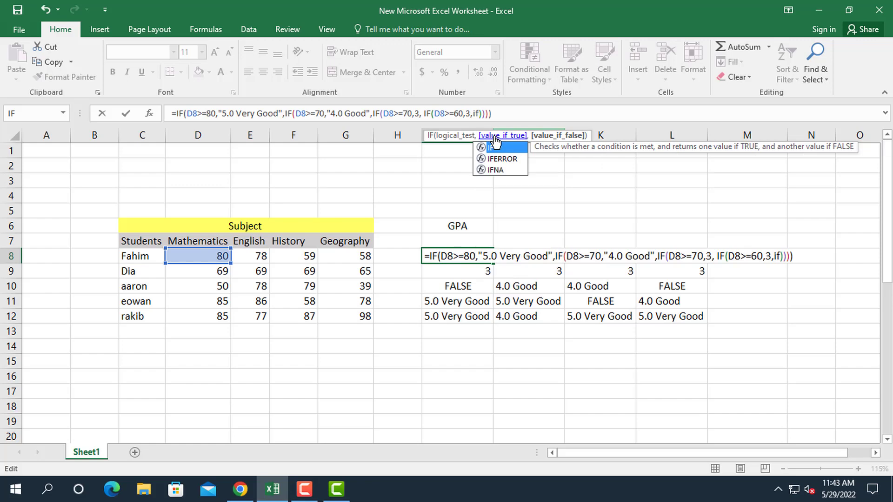
type("(")
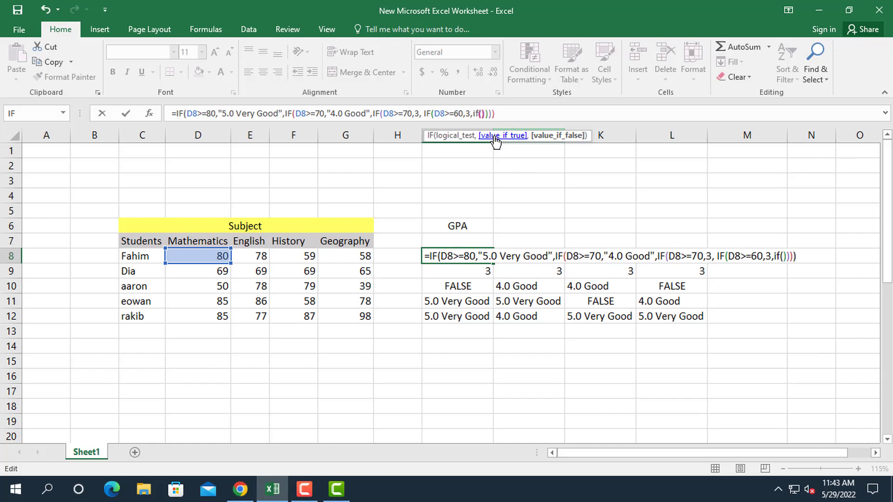
key("Left")
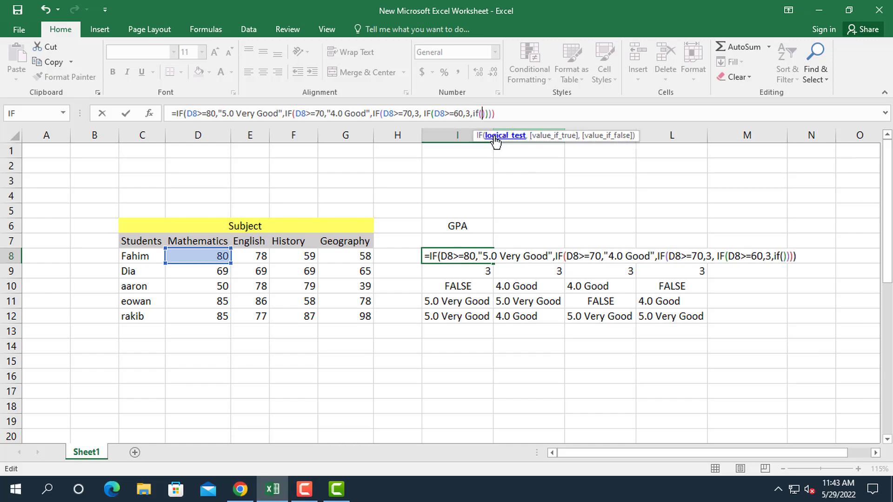
type("50")
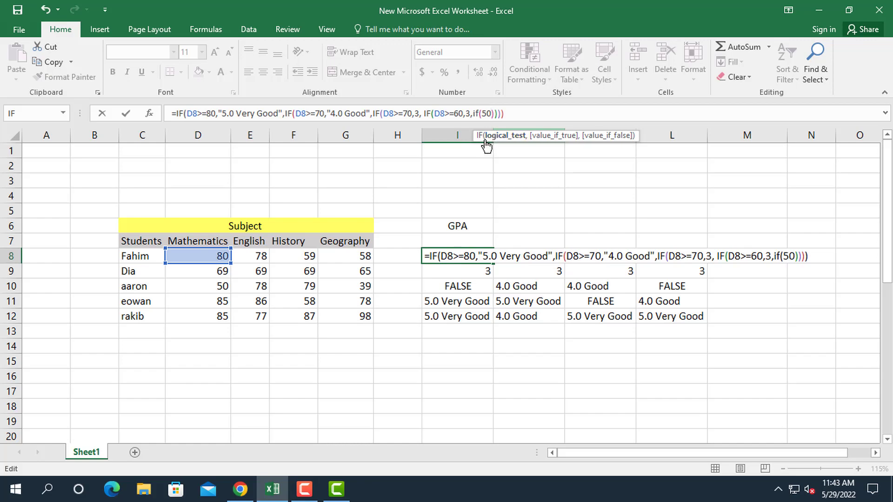
key("BackSpace")
key("BackSpace")
left_click(207, 255)
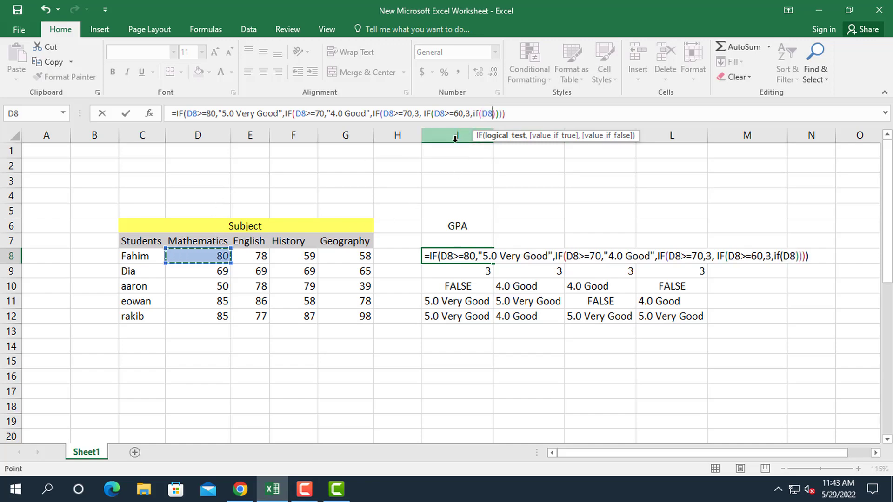
key("F8")
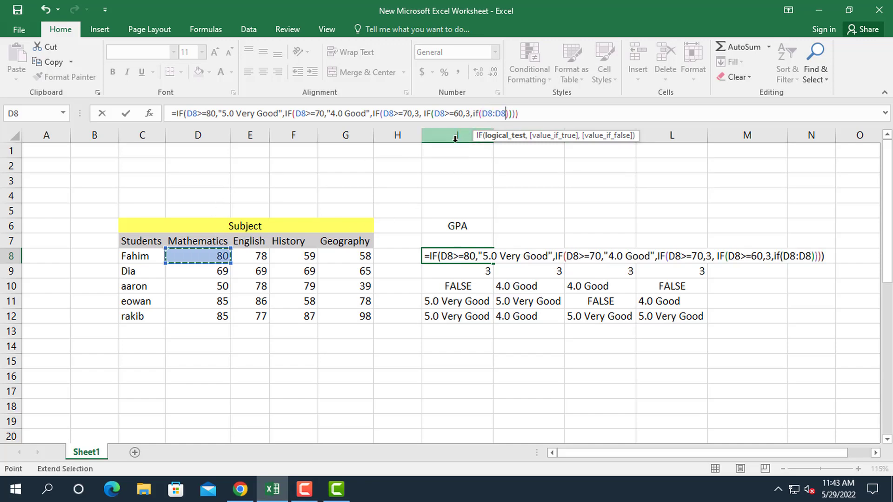
key("BackSpace")
key("BackSpace")
key("BackSpace")
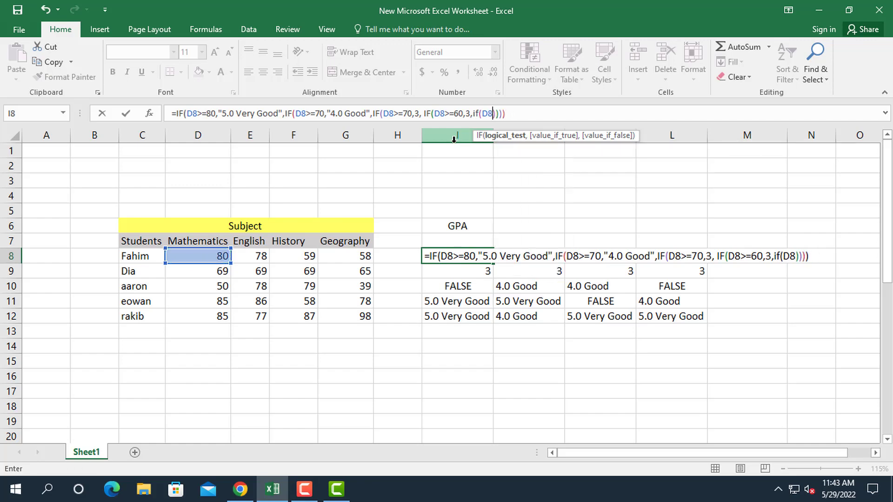
- Complete the new IF's condition as D8>=50 and type Pass as its result
type(">")
type("=")
type("50")
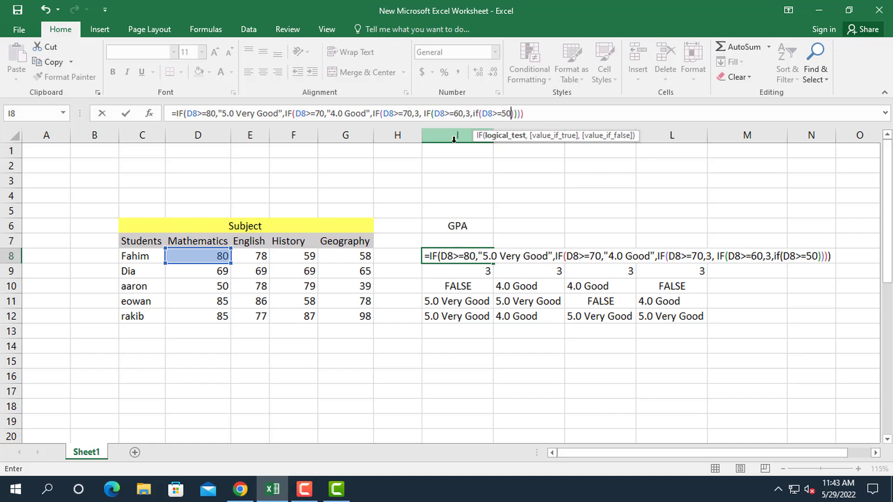
type(",")
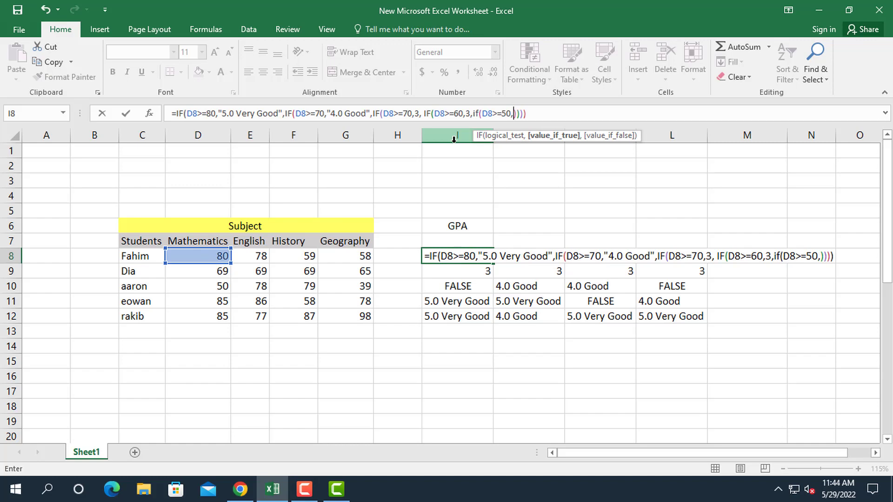
key("Left")
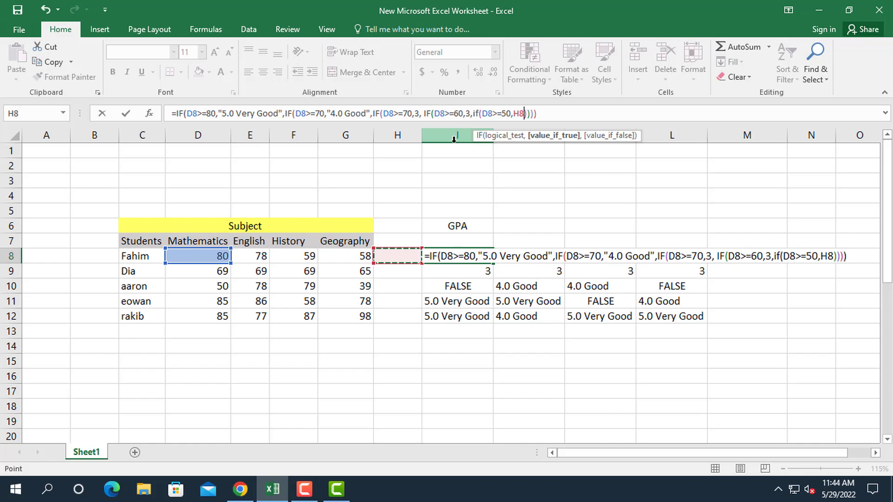
key("BackSpace")
key("BackSpace")
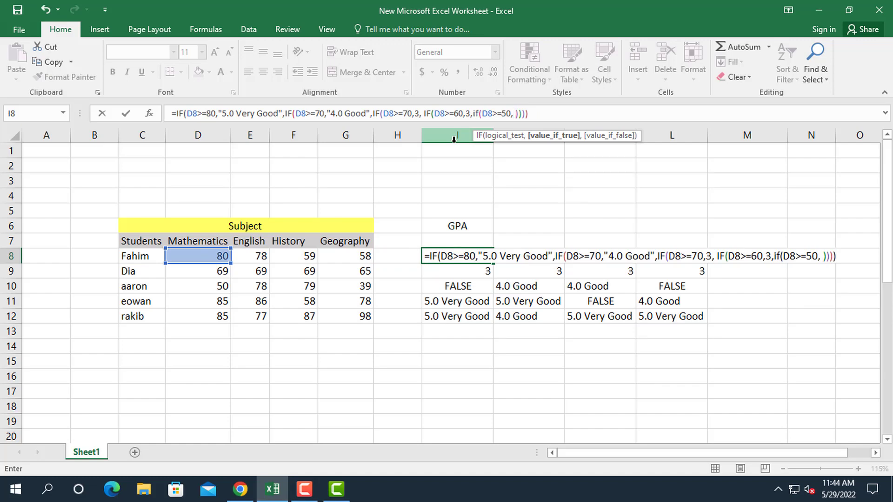
type("Pass")
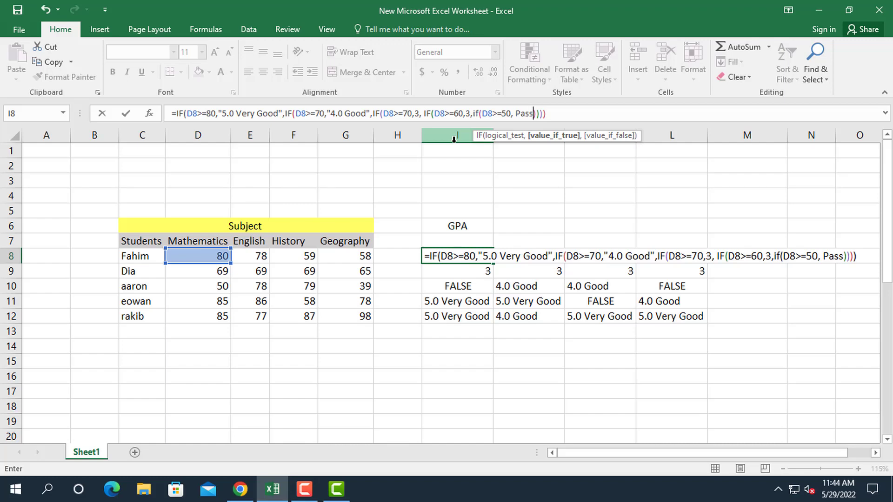
- After the parenthesis warning, change the D8>=60 branch result from 3 to Pass
key("Return")
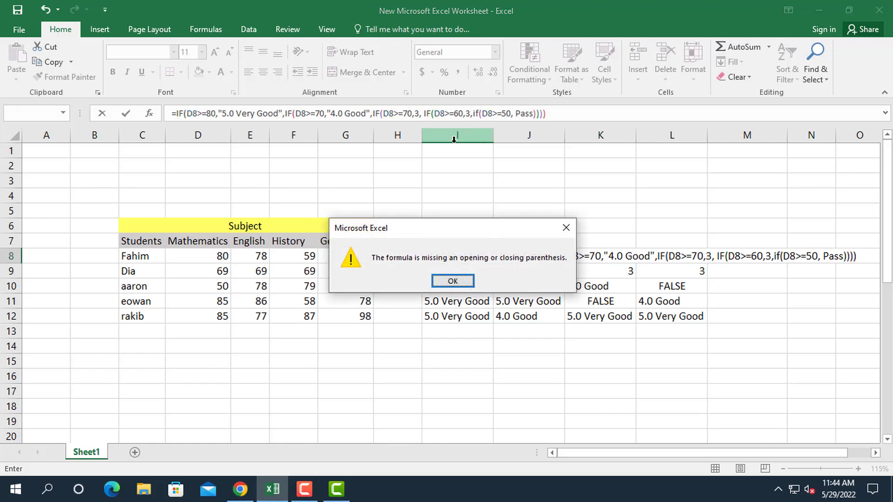
key("Return")
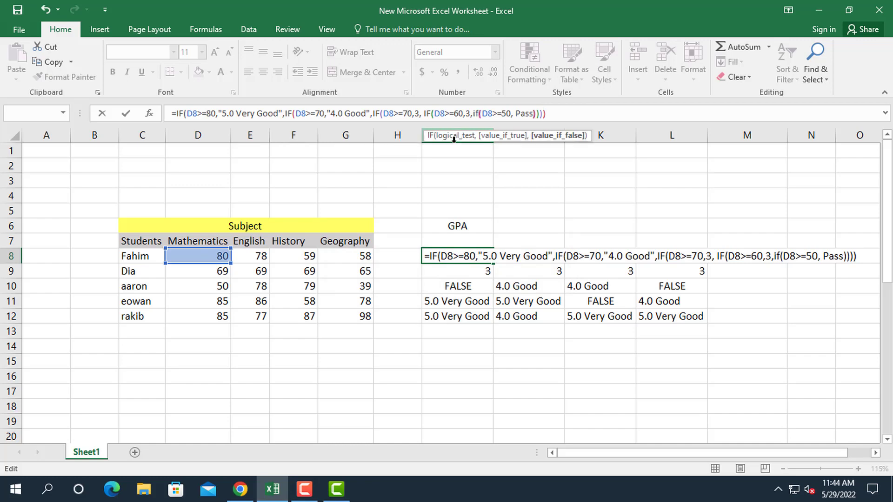
key("Left")
key("Left")
key("Left")
key("Left")
key("Left")
key("Left")
key("Left")
key("Left")
key("Left")
key("Left")
key("BackSpace")
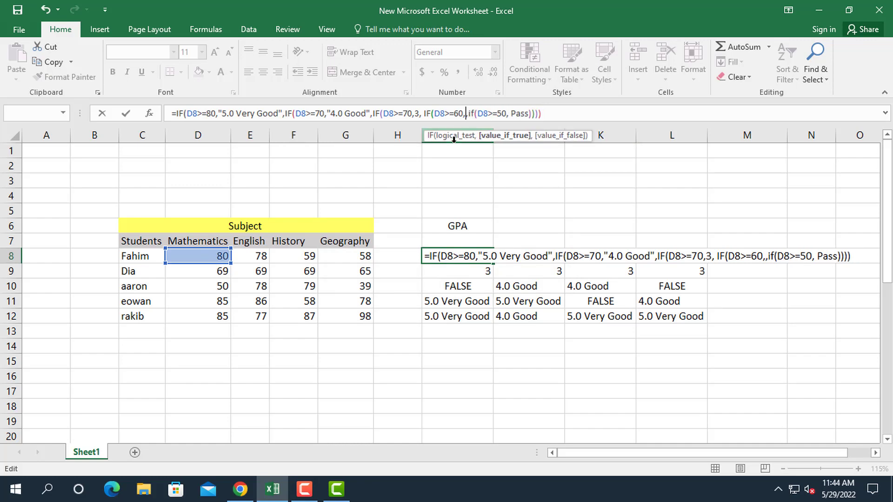
type("Pa")
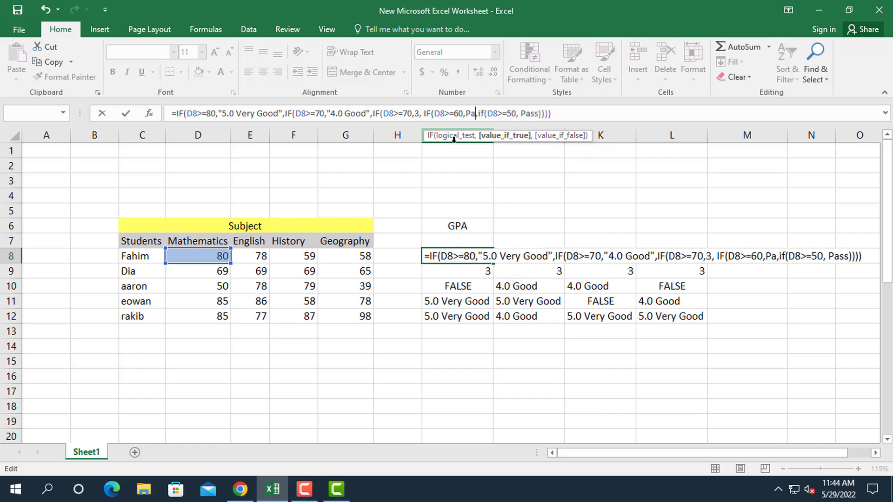
type("ss")
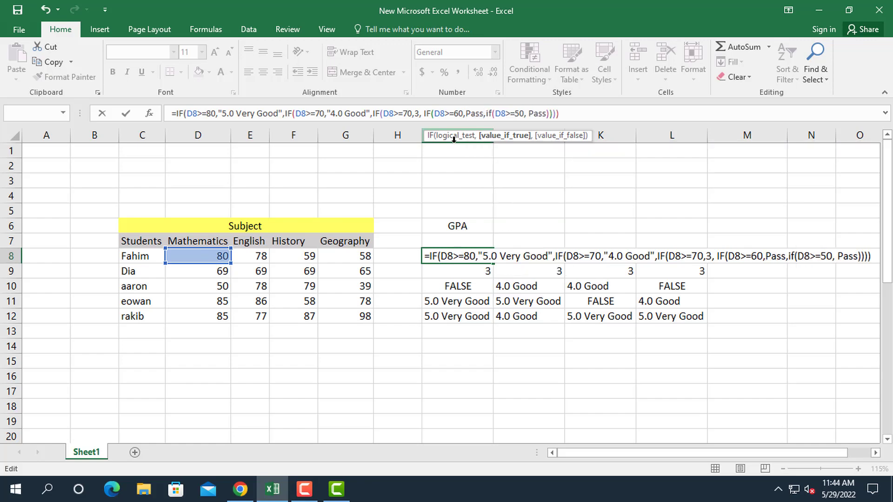
- Add a comma after the final Pass to begin another argument
key("Right")
key("Right")
key("Right")
key("Right")
key("Right")
key("Right")
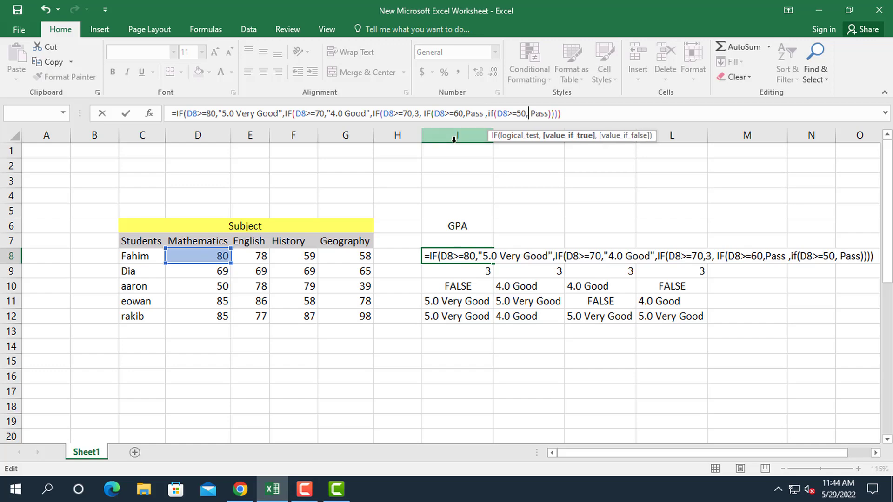
key("Right")
key("Right")
key("Right")
key("Right")
key("Right")
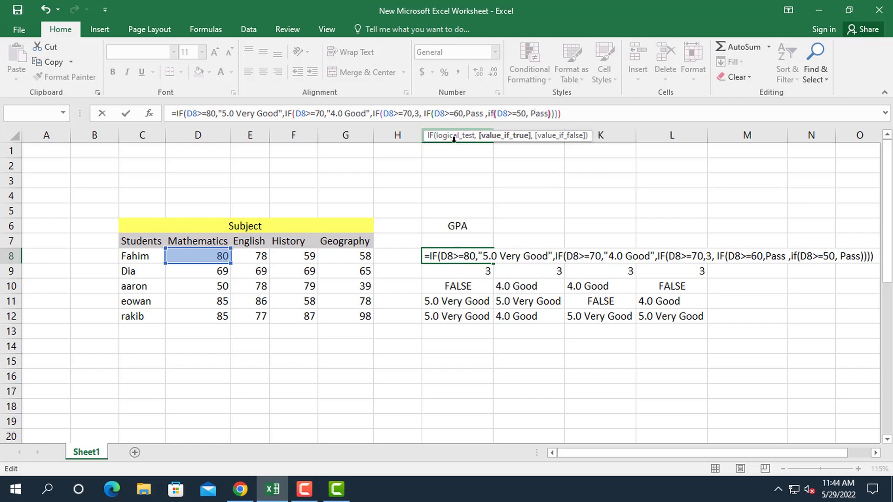
key("Left")
key("Left")
key("Right")
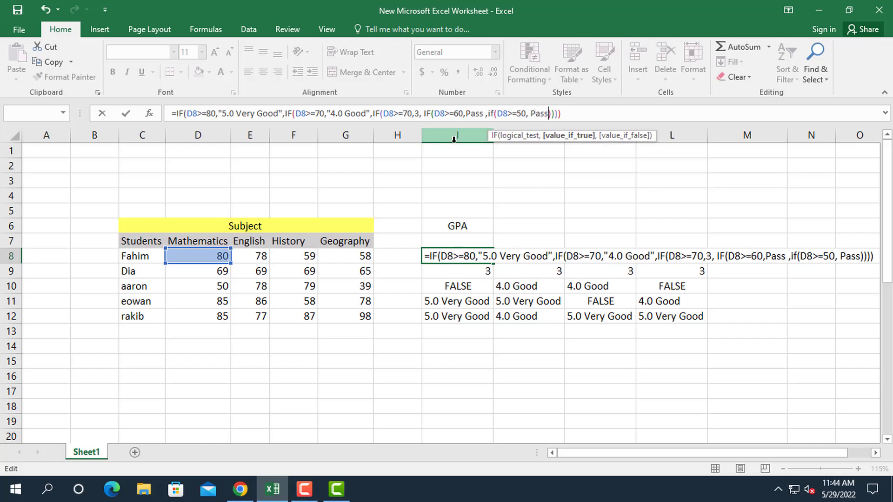
type(",")
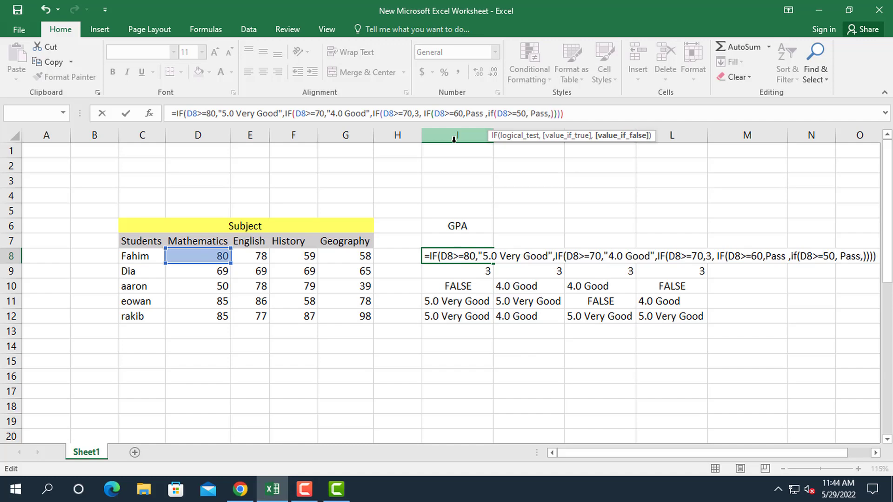
key("BackSpace")
- Start a new if( referencing D8 and try committing, which raises an error
type("if")
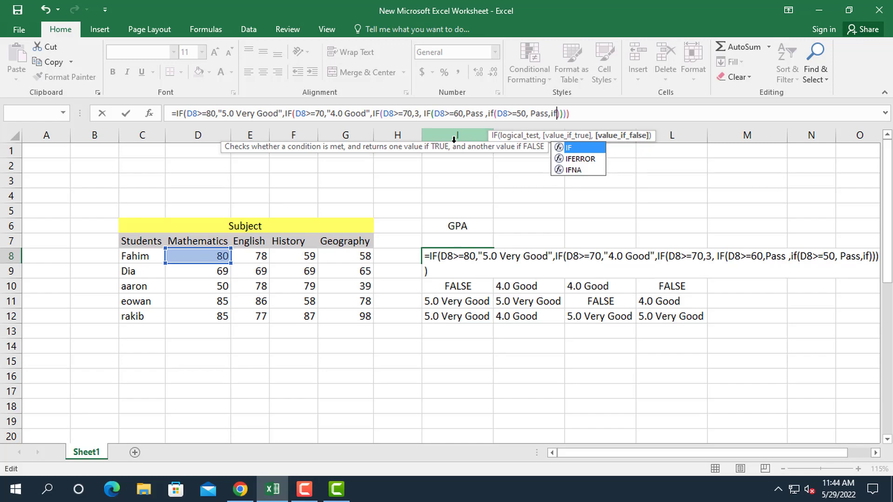
type("(")
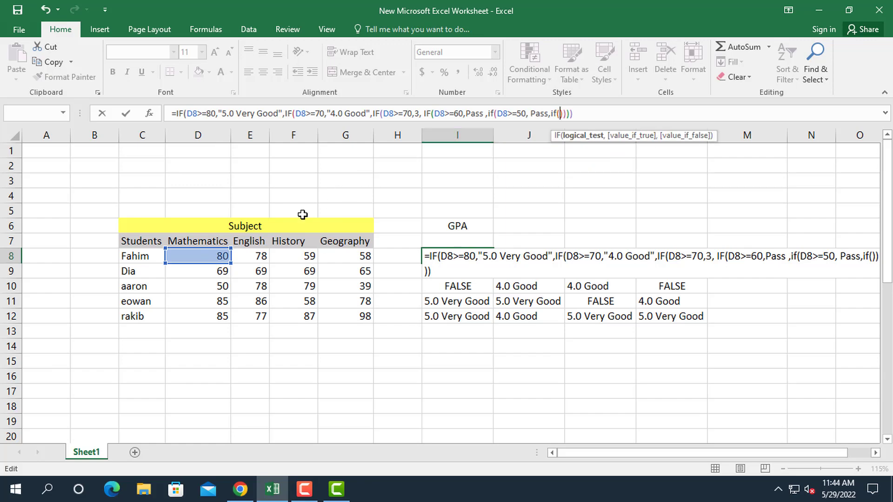
left_click(211, 257)
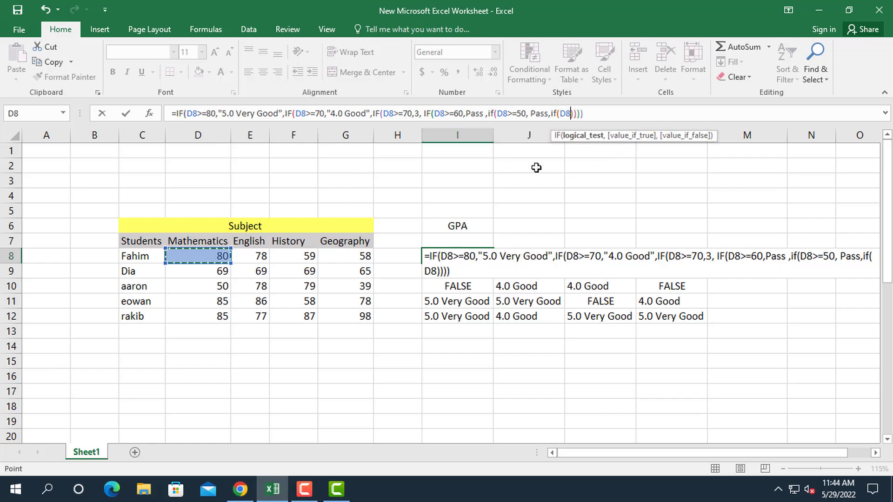
key("F8")
type(":D8")
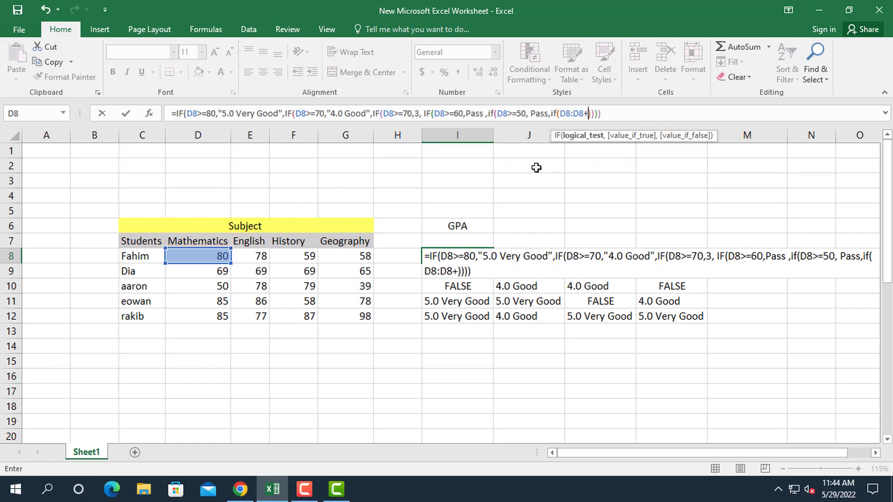
type("+")
key("Return")
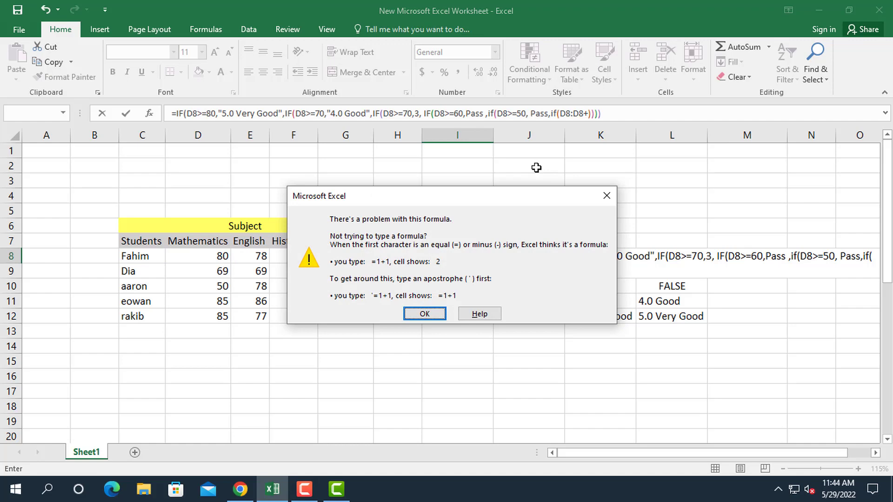
key("Return")
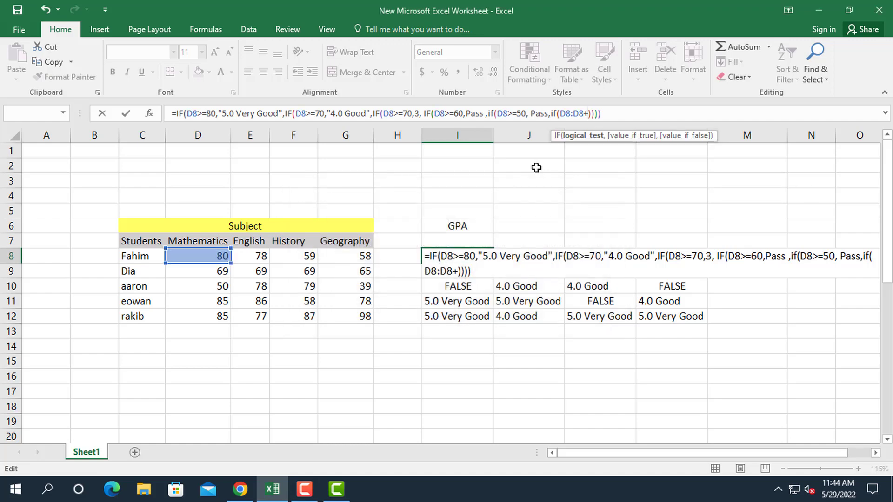
- Rewrite the innermost IF as D8>=40 returning pass and try entering the formula
key("BackSpace")
key("BackSpace")
key("BackSpace")
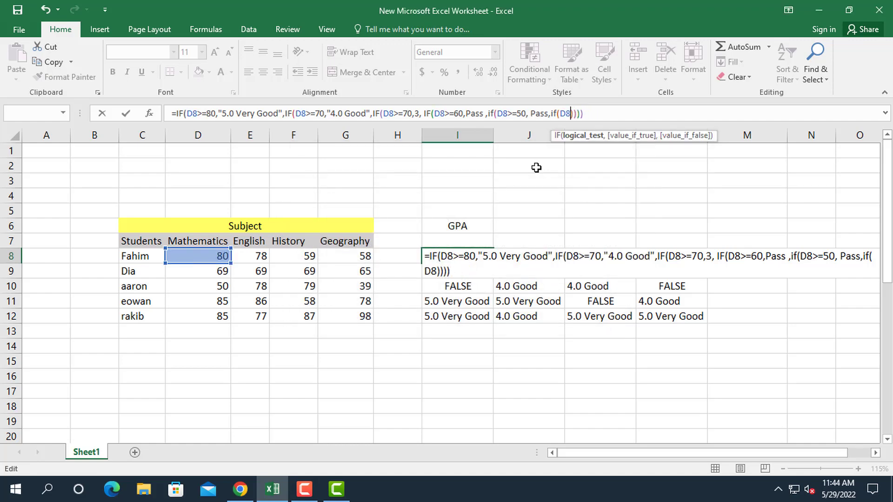
key("BackSpace")
type(".")
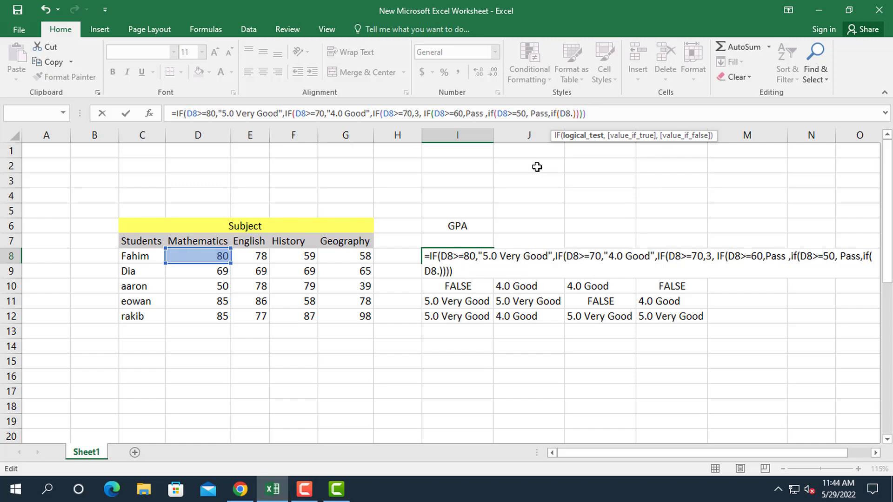
key("BackSpace")
key("BackSpace")
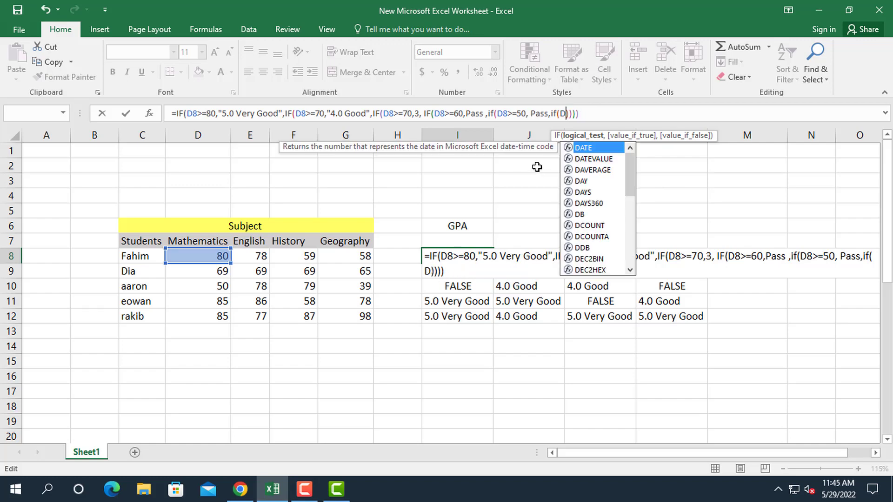
key("BackSpace")
left_click(221, 258)
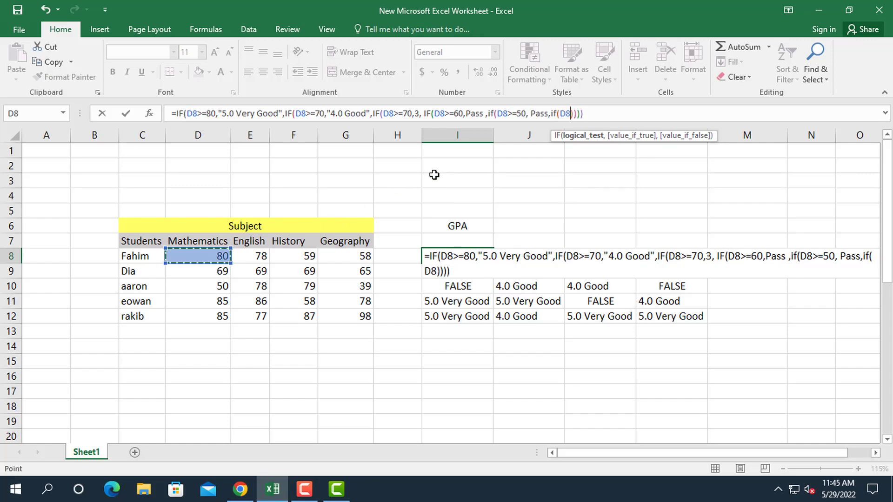
type(">")
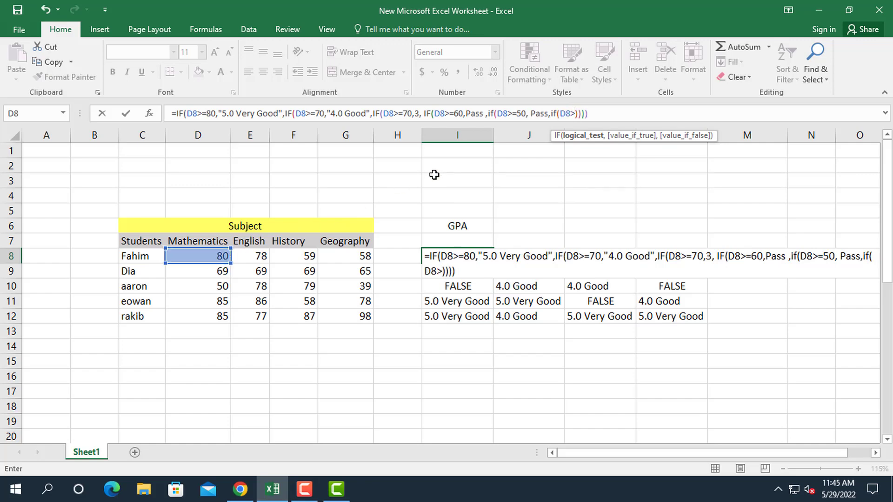
type("=")
type("40")
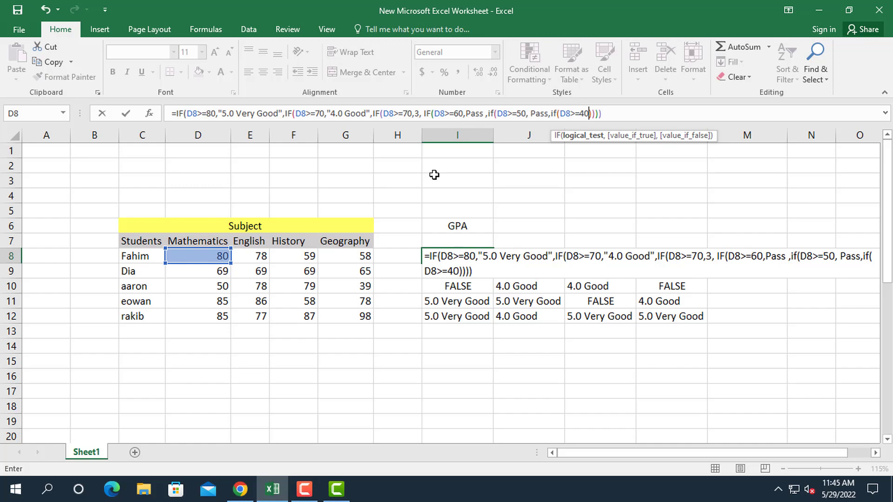
type(",")
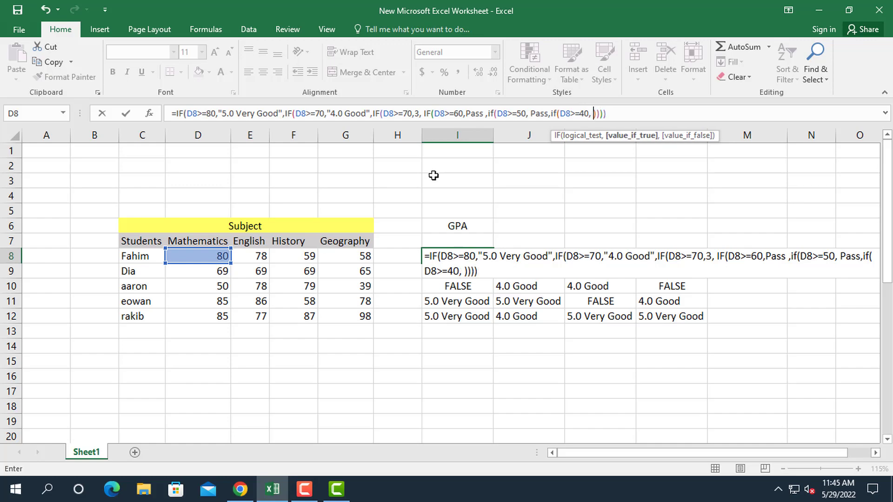
type(" pass")
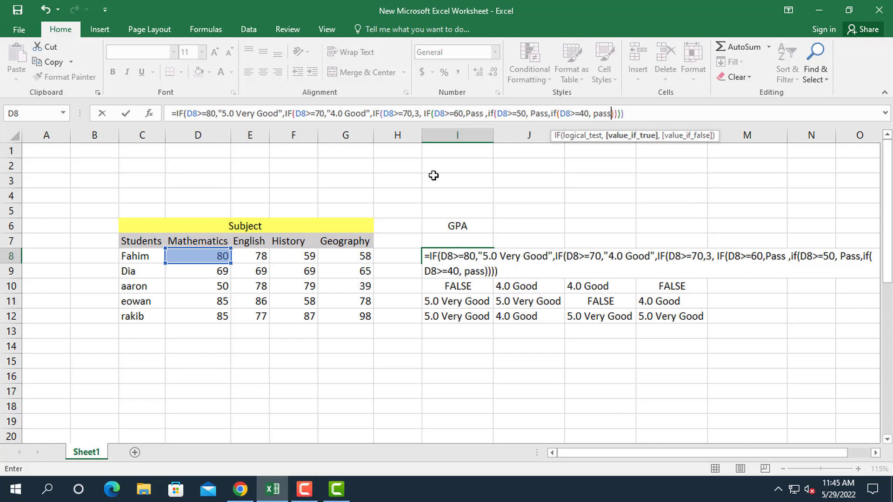
key("Return")
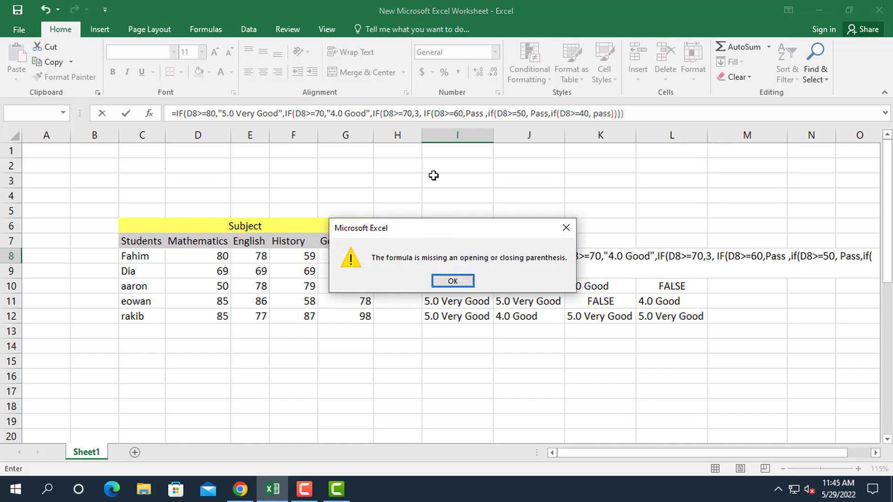
- Dismiss the parenthesis warning and replace the lowercase pass in I8's formula with Pass
key("Return")
key("Left")
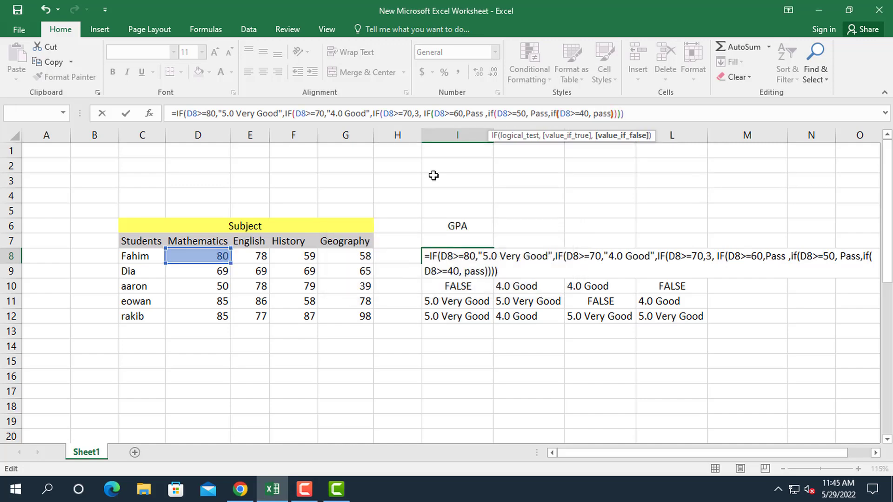
key("Left")
key("BackSpace")
key("BackSpace")
key("BackSpace")
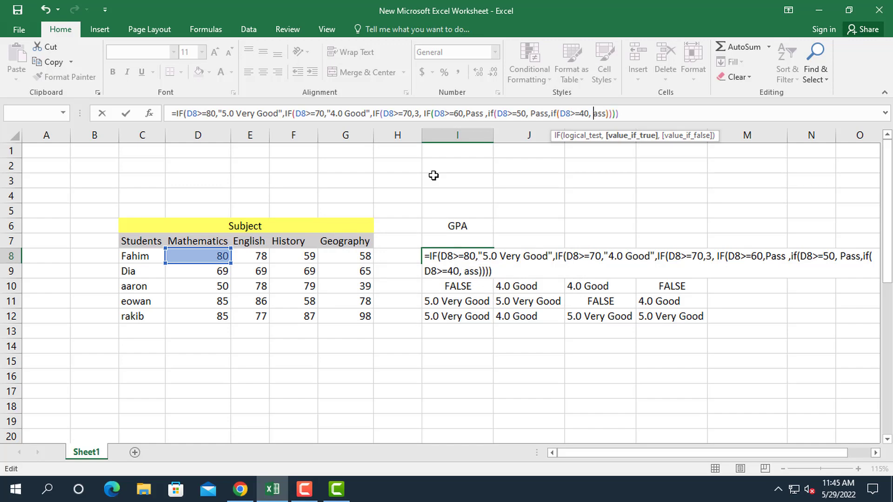
type("Pass")
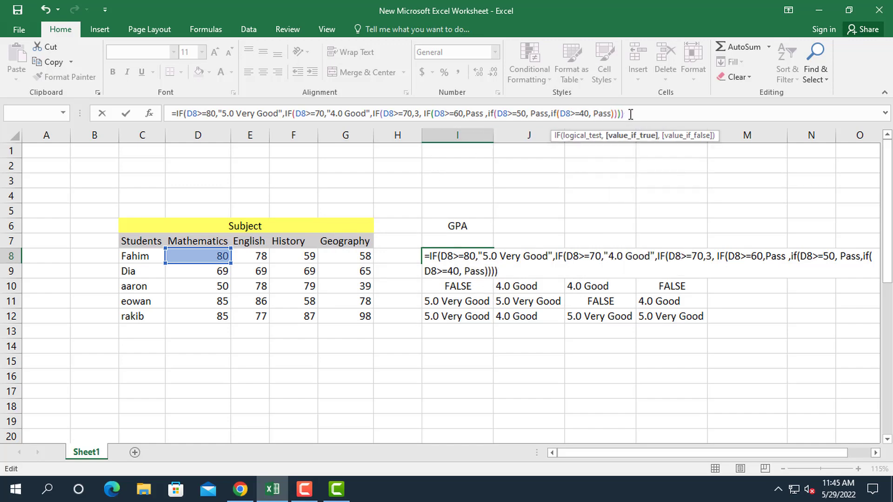
- Add extra closing parentheses to I8's formula after Excel rejects the unbalanced entry
left_click(602, 135)
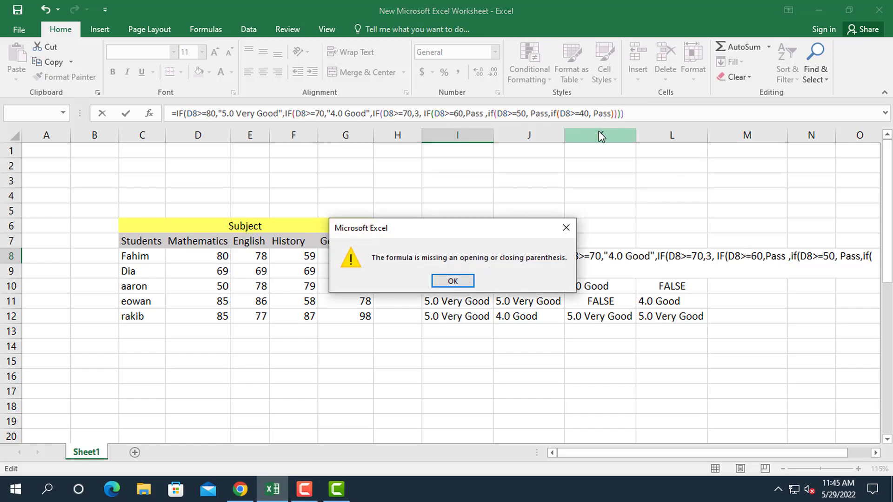
key("Return")
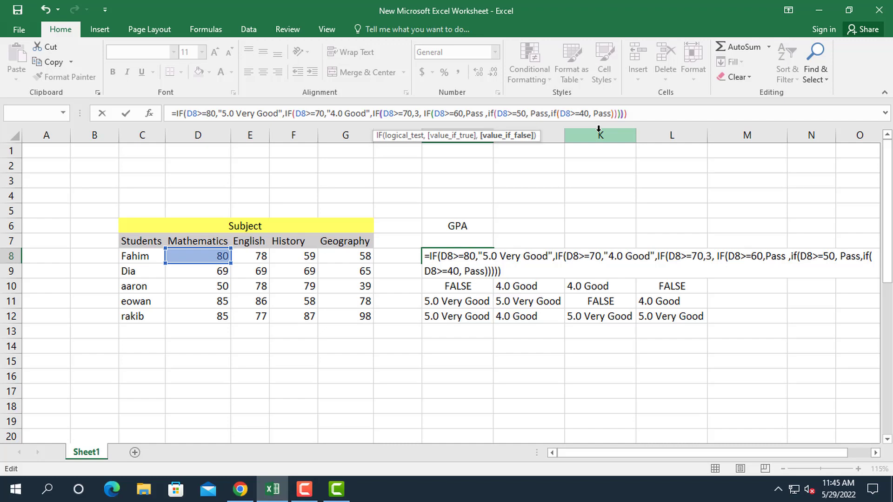
key("Return")
key("Return")
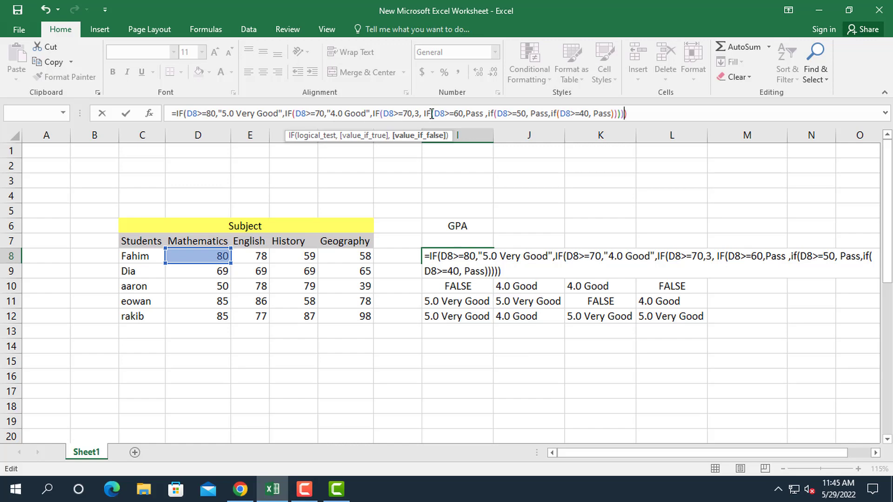
type(")")
left_click(619, 114)
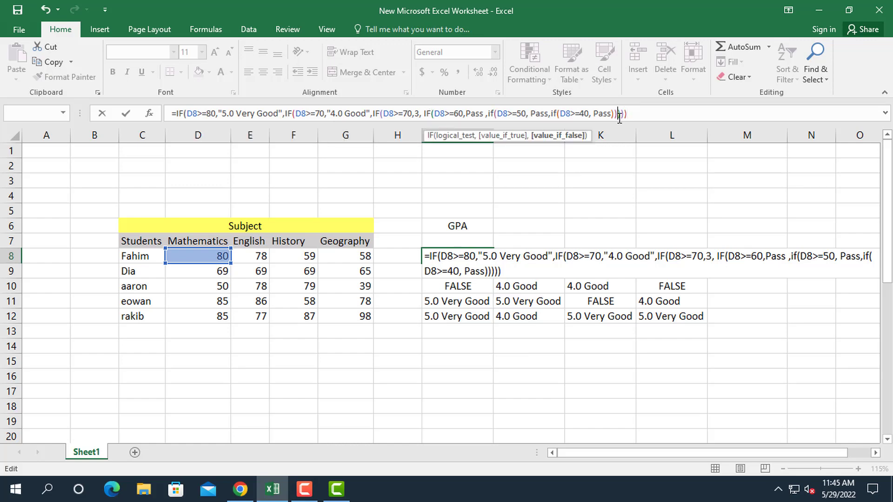
left_click(629, 114)
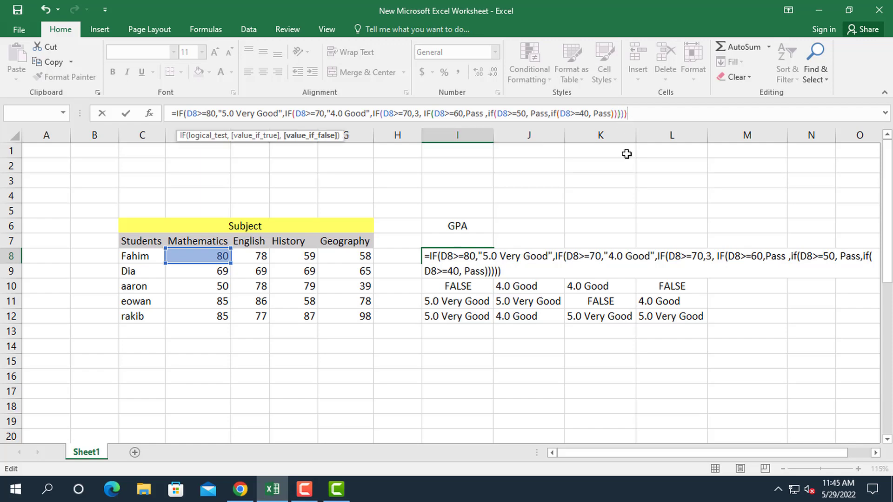
left_click(539, 269)
key("Return")
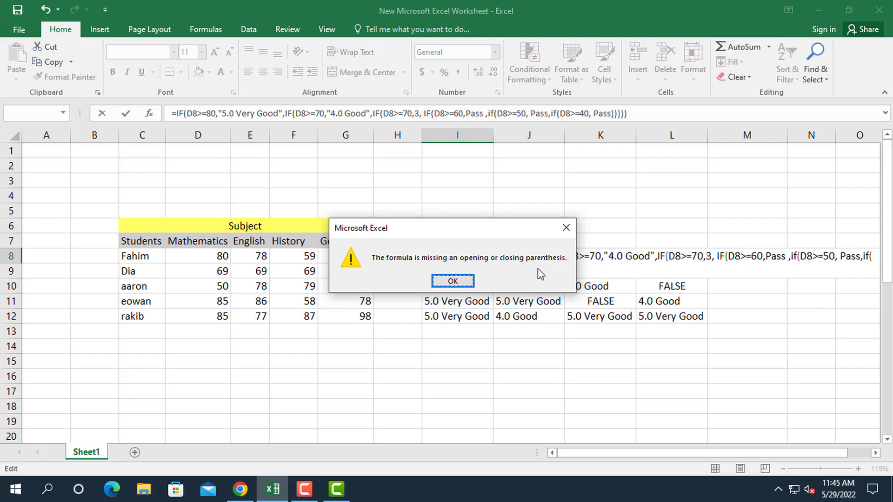
key("Return")
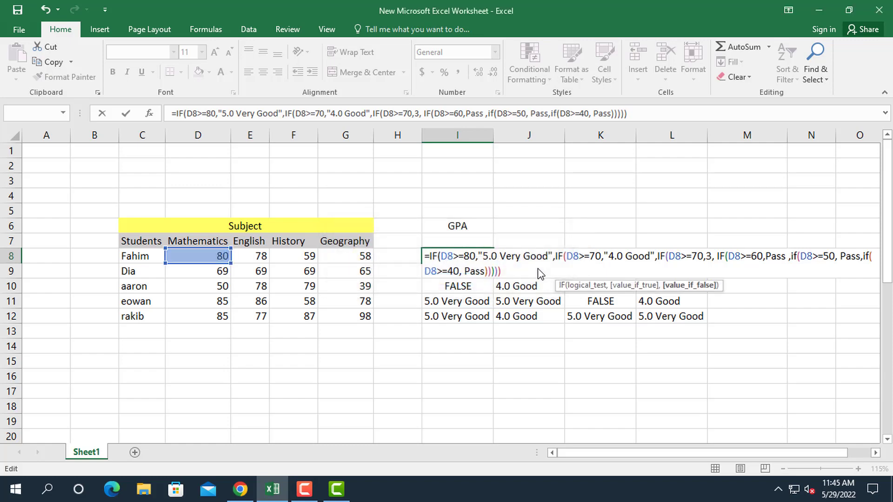
type(")")
- Trace bracket pairing, add a sixth closing parenthesis, and commit so I8 shows 5.0 Very Good
key("Left")
key("Left")
key("Left")
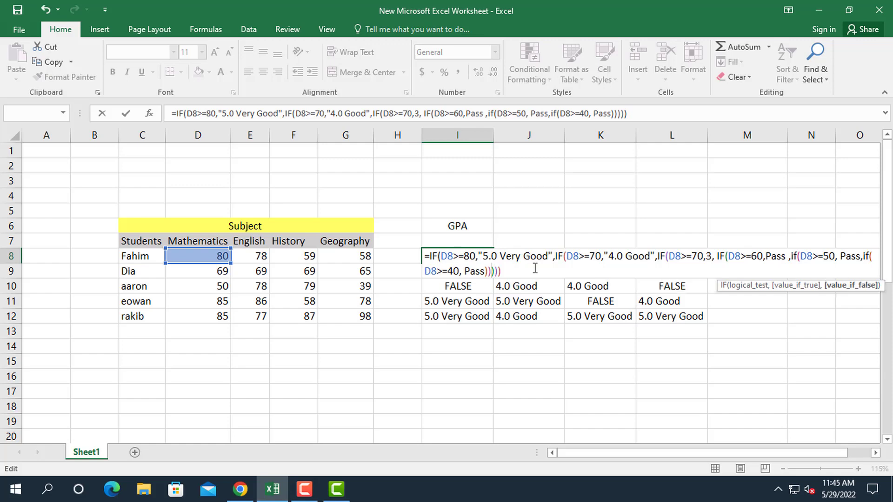
key("Left")
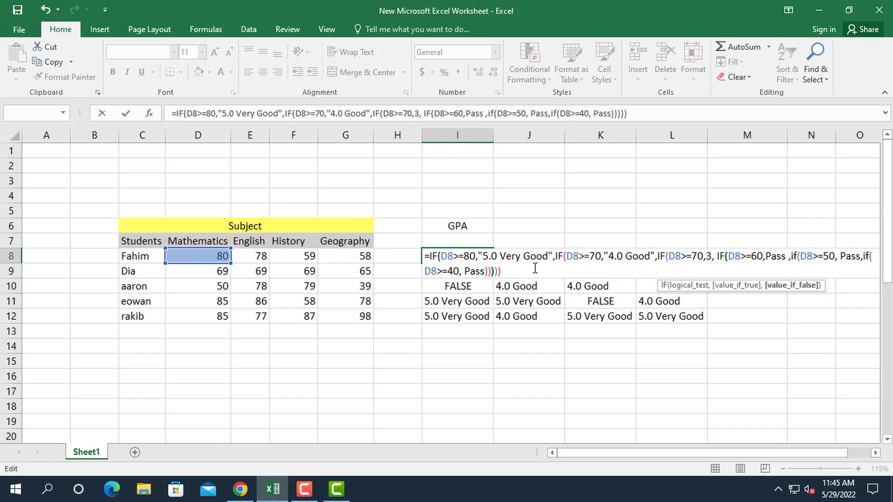
key("Left")
key("Left")
key("Left")
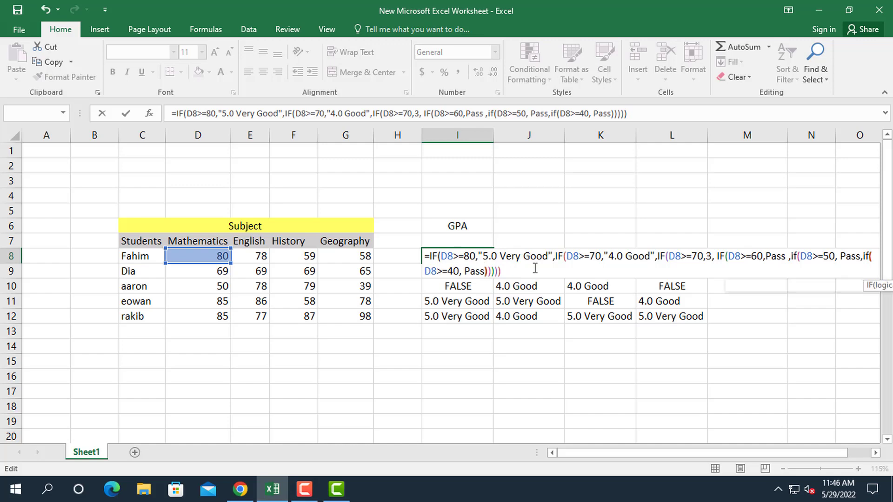
key("Left")
key("Left")
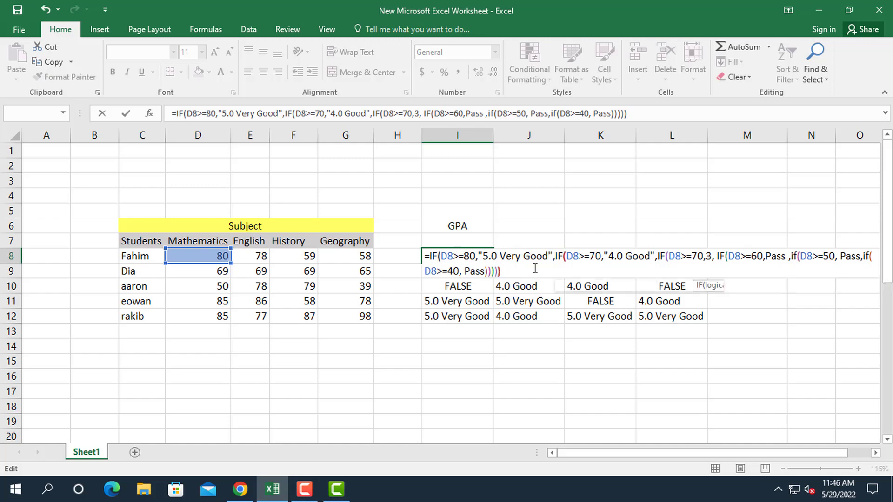
key("Left")
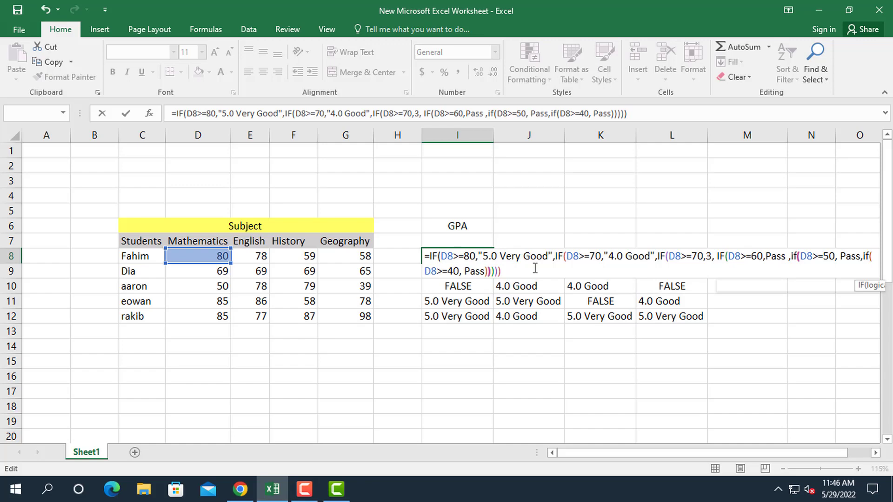
key("Left")
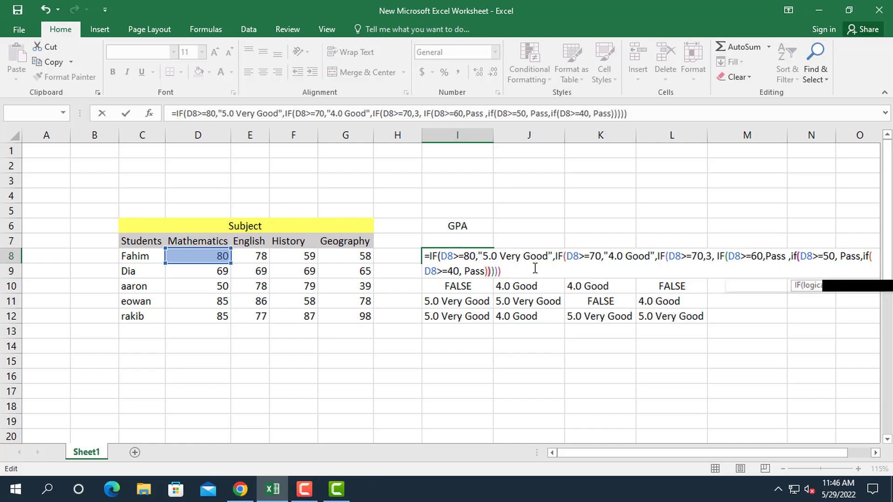
key("Left")
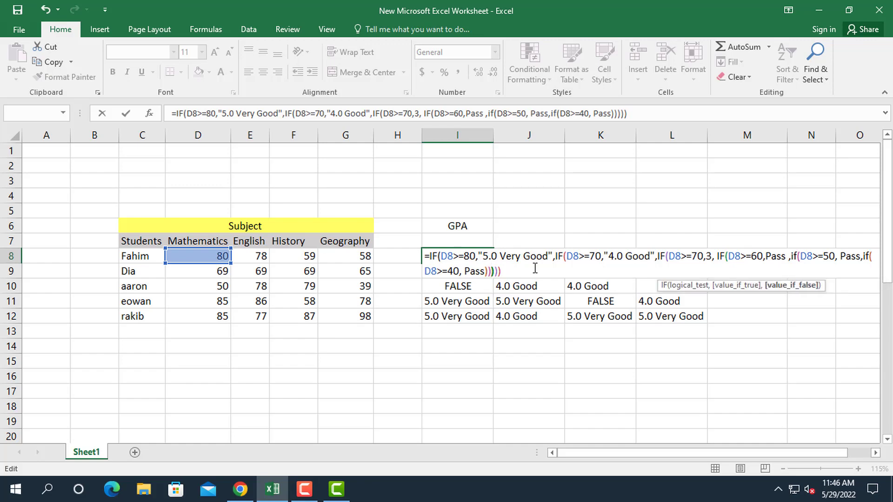
key("Left")
key("Right")
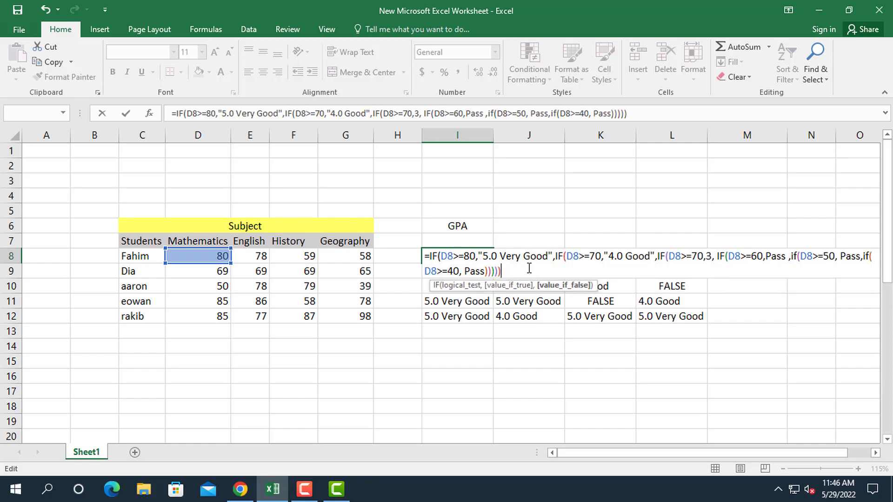
type(")")
key("Return")
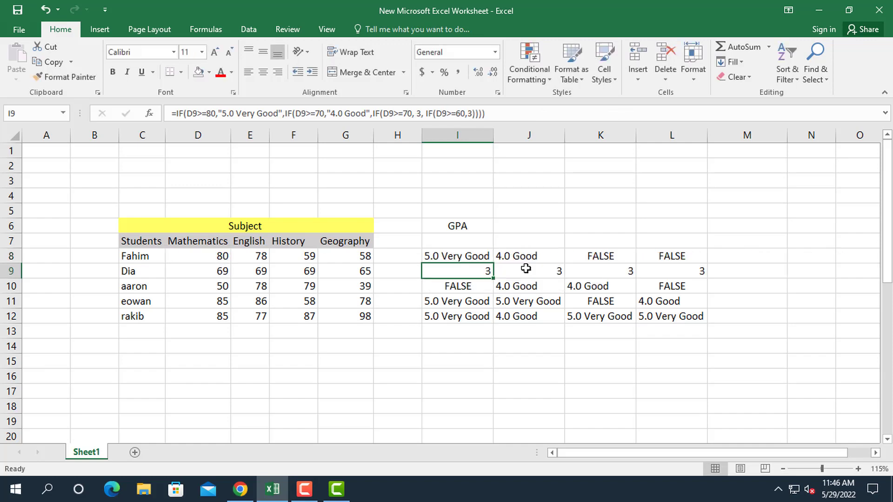
double_click(461, 256)
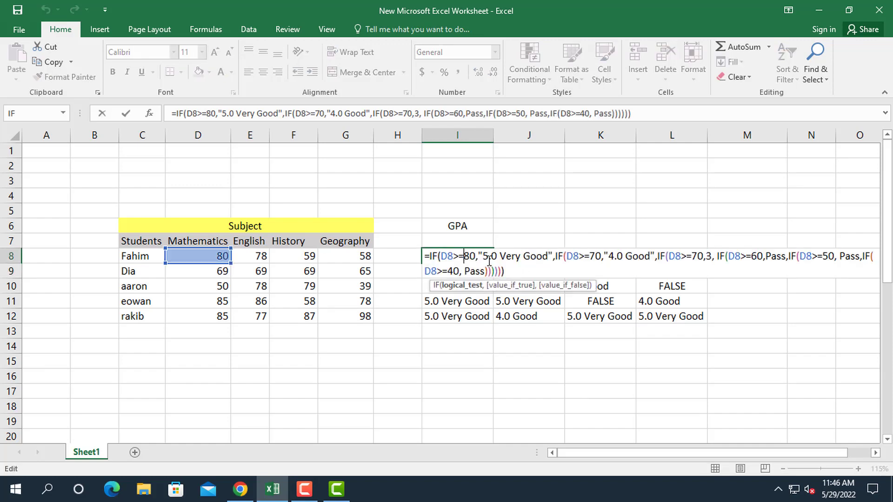
key("Escape")
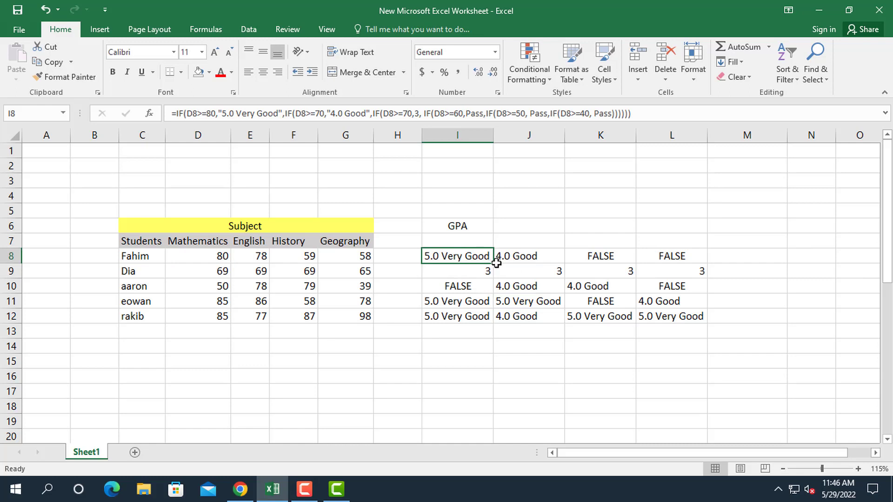
- Fill I8's formula down to I12, widen column I, and inspect the I9 and I8 formulas
left_click_drag(494, 265, 498, 323)
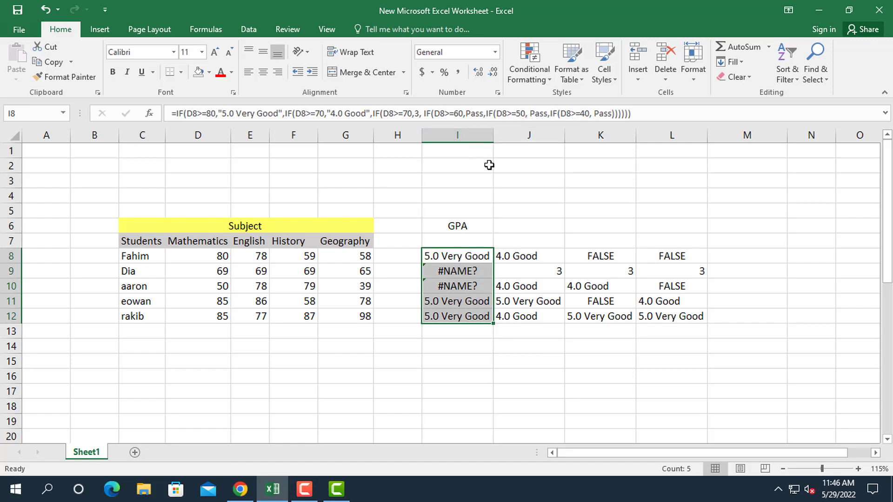
mouse_move(494, 137)
left_mouse_down()
mouse_move(508, 135)
mouse_move(494, 135)
left_mouse_up()
left_click(433, 268)
double_click(458, 270)
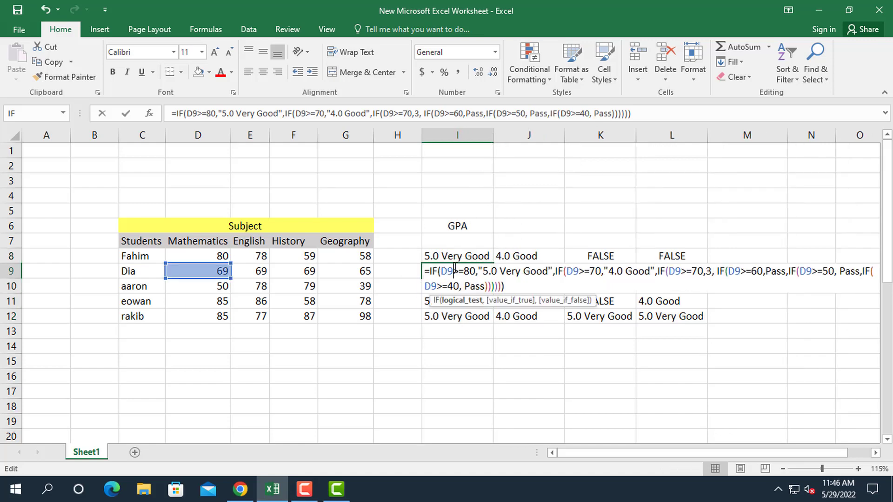
double_click(483, 255)
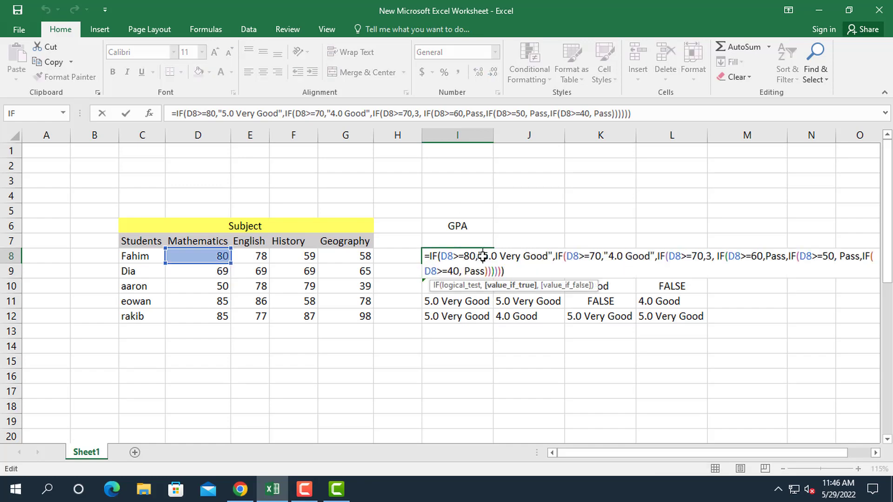
left_click(479, 328)
left_click(463, 257)
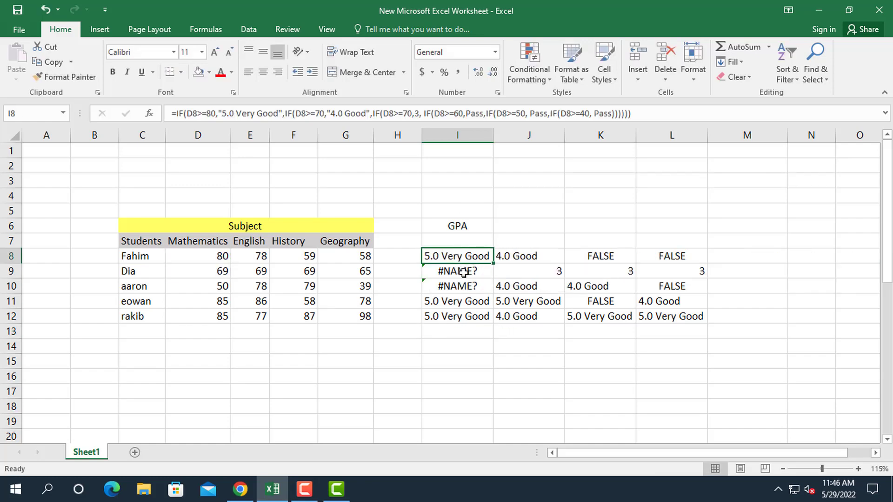
- Narrow column I and fill I8's formula across row 8 to L8
mouse_move(494, 134)
left_mouse_down()
mouse_move(551, 137)
mouse_move(484, 135)
left_mouse_up()
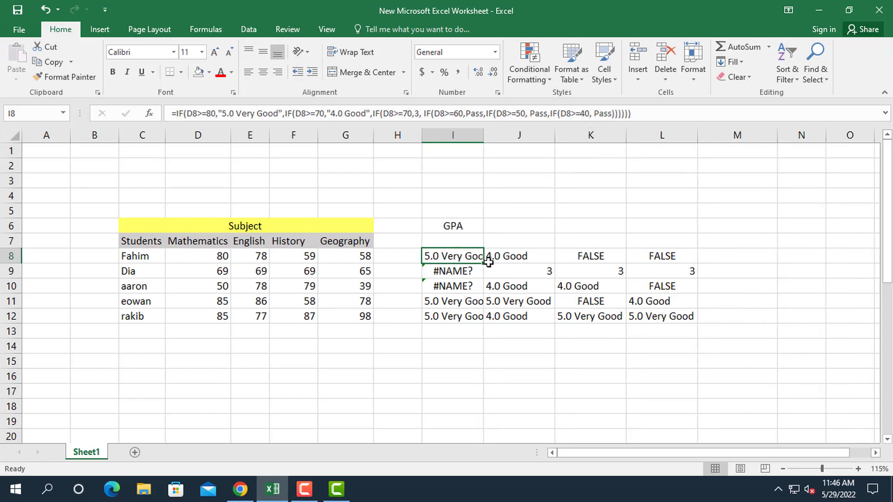
left_click_drag(484, 265, 697, 276)
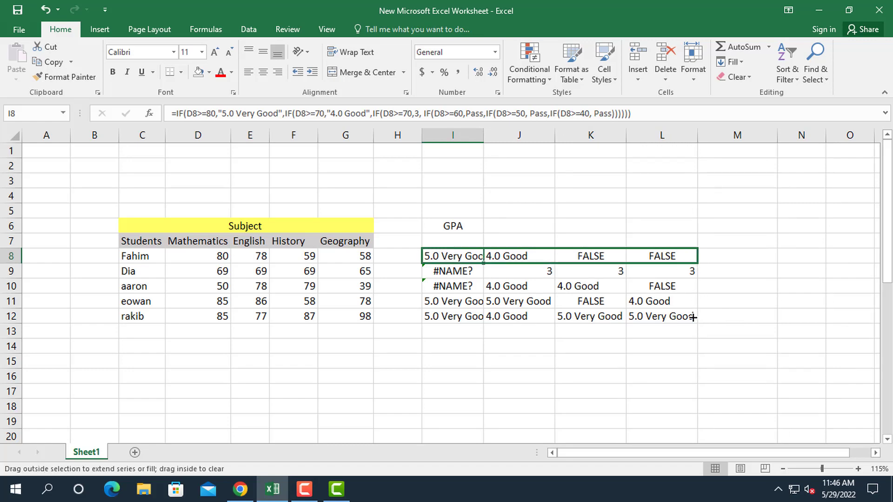
left_click_drag(697, 277, 698, 326)
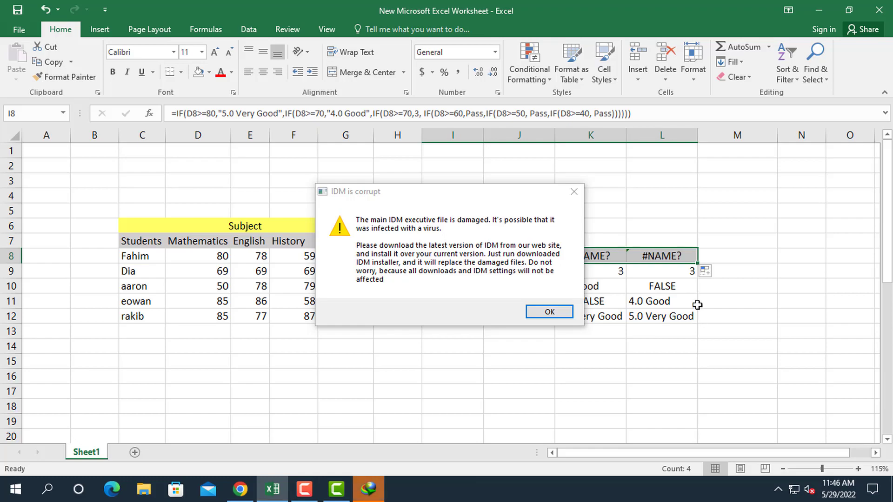
- Dismiss the IDM error, close its tab, minimise Chrome, and undo the row 8 fill
left_click(549, 313)
left_click(550, 313)
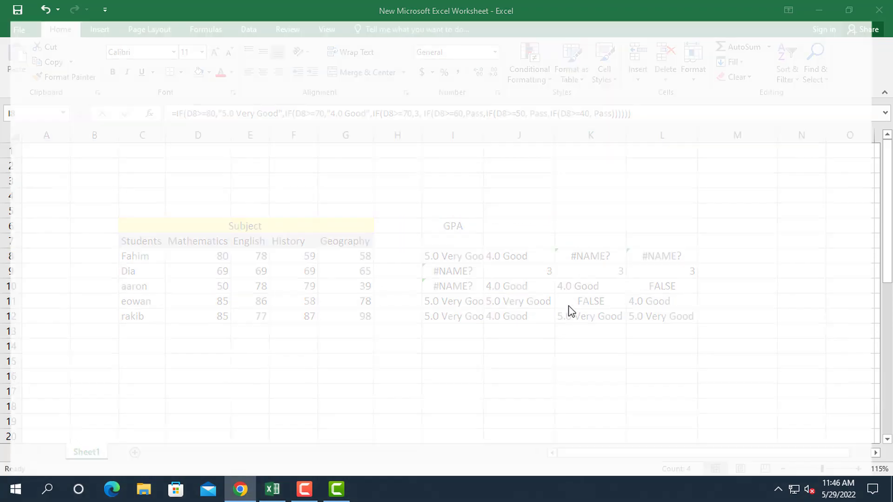
left_click(465, 11)
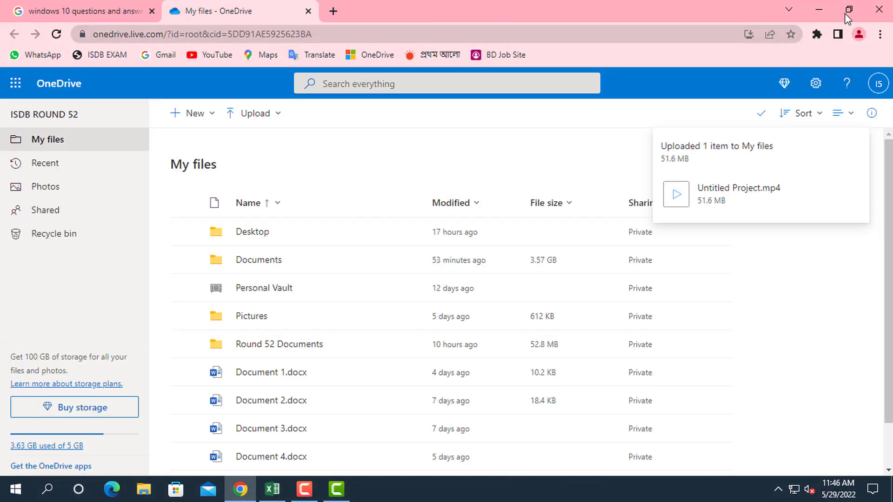
left_click(821, 9)
key("ctrl+z")
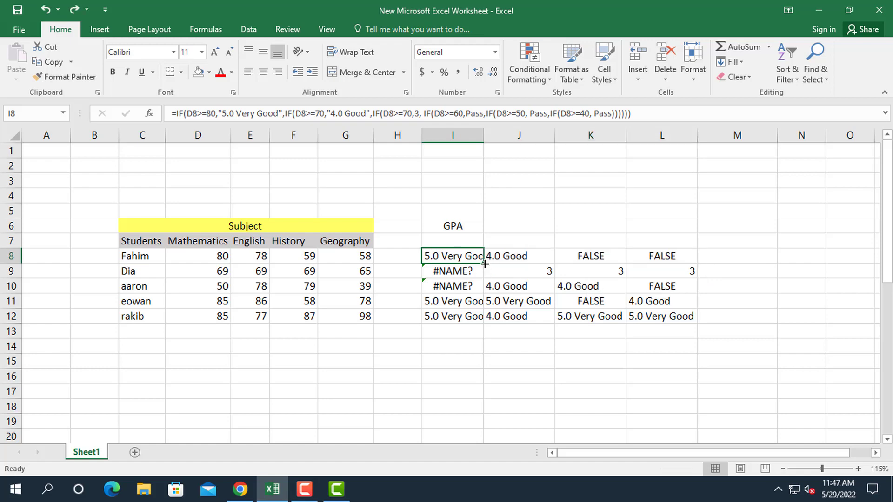
- Retry the row 8 fill, then undo back to the earlier I9 and I10 results
left_click_drag(490, 265, 681, 267)
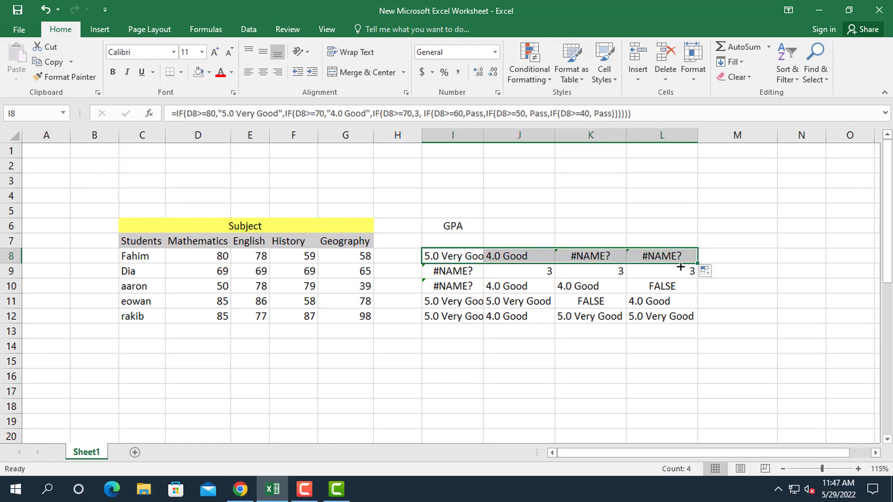
key("ctrl+z")
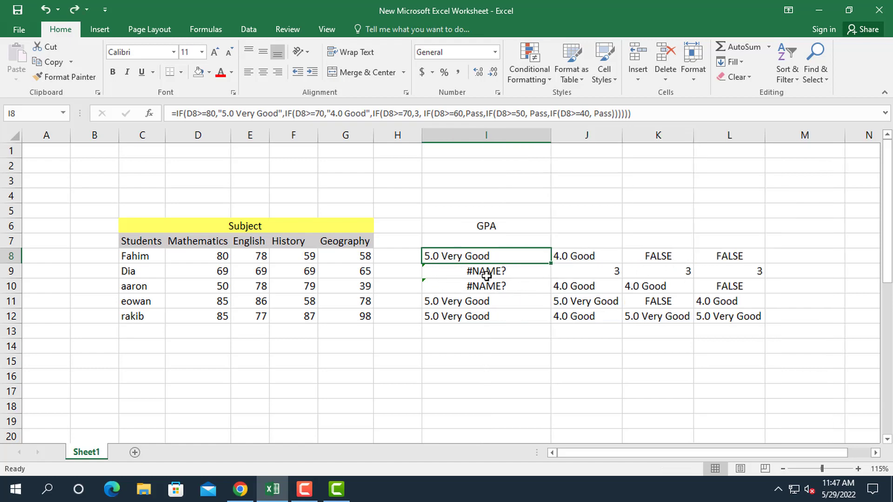
key("Down")
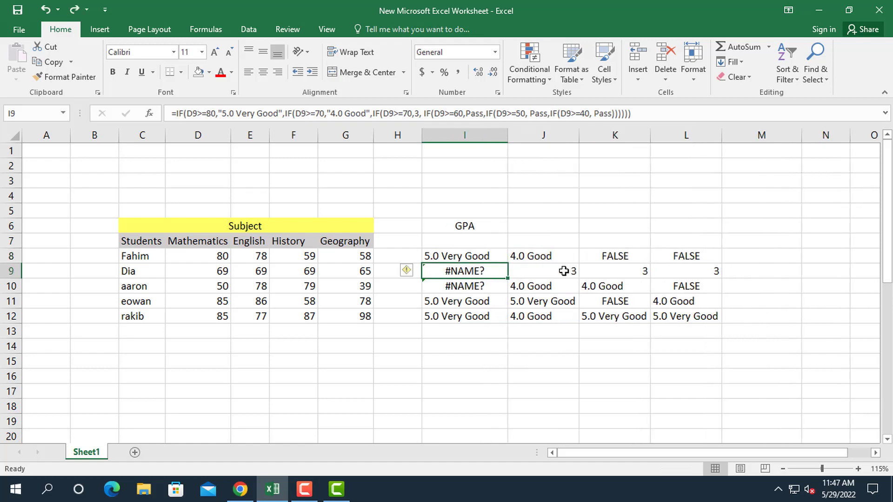
key("ctrl+z")
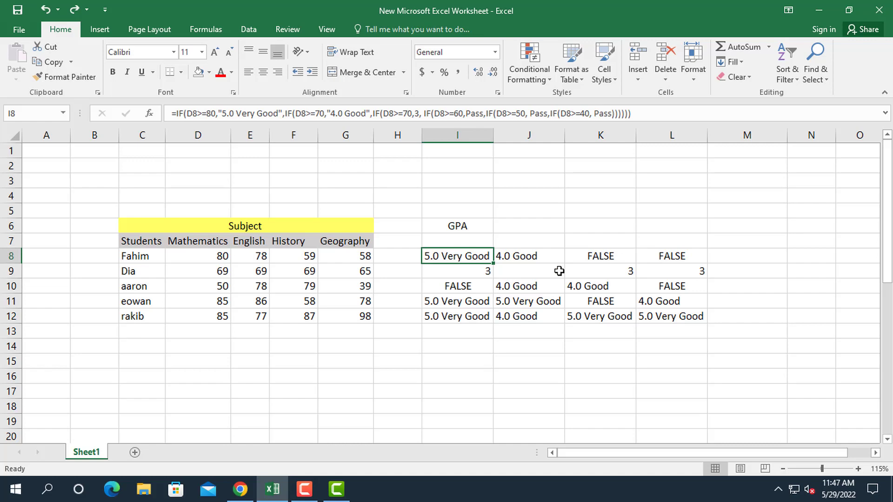
- Wrap the first two Pass results in I8's formula in double quotes
double_click(466, 259)
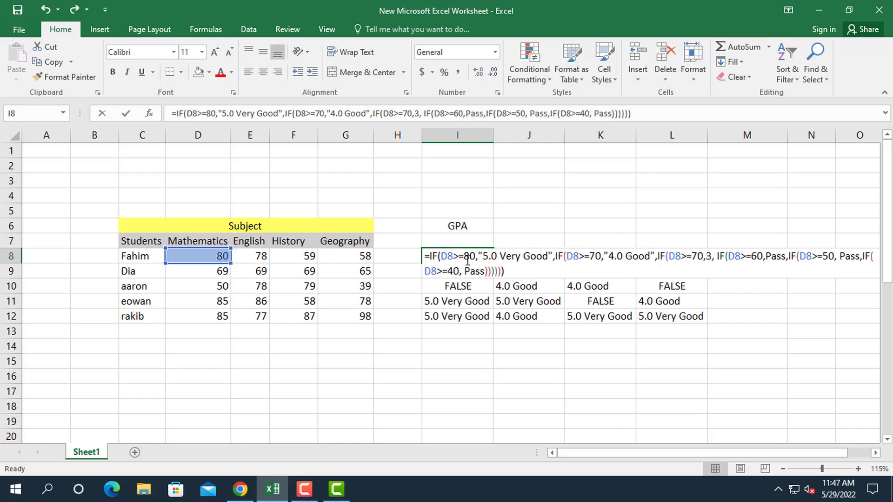
left_click(691, 258)
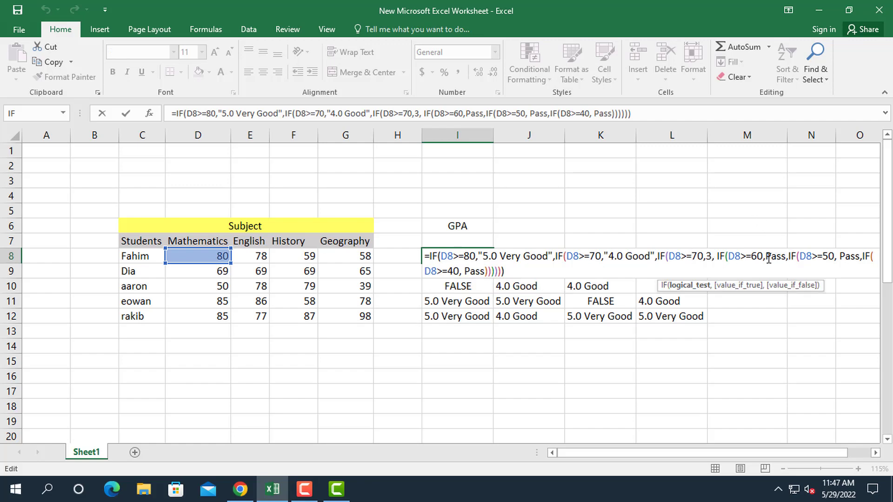
left_click(769, 259)
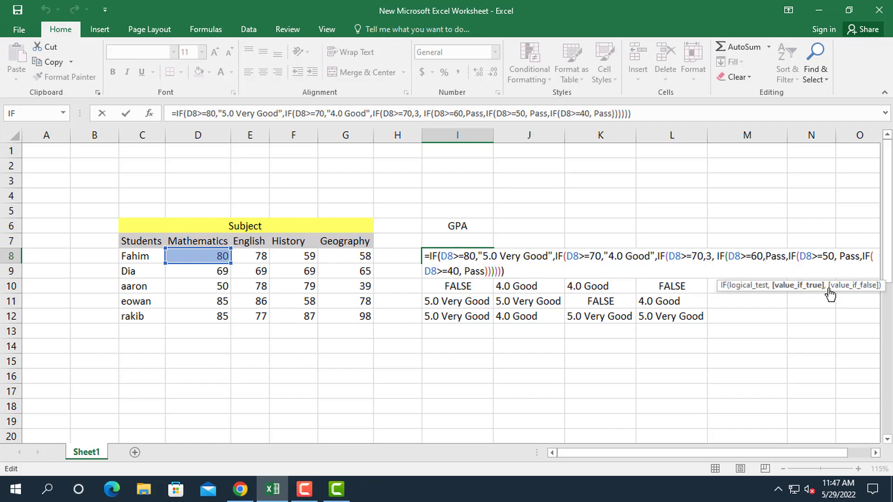
type("\"Pass")
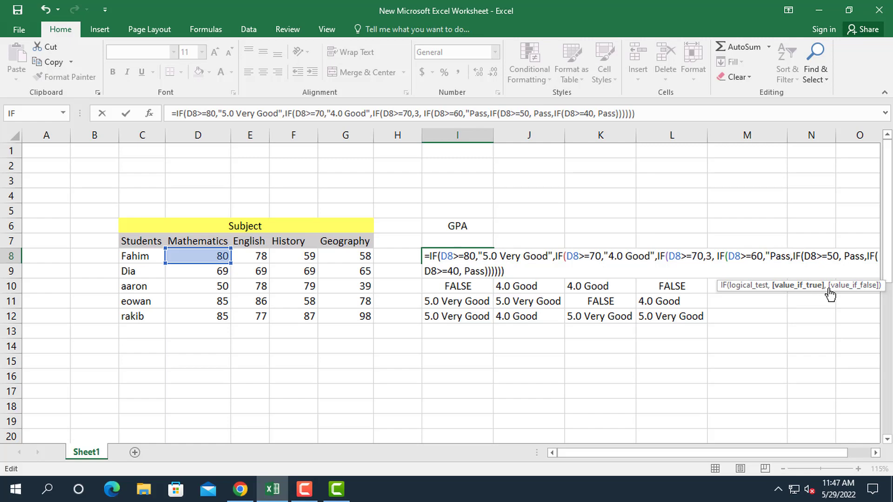
type("\"")
key("Right")
key("Right")
key("Right")
key("Right")
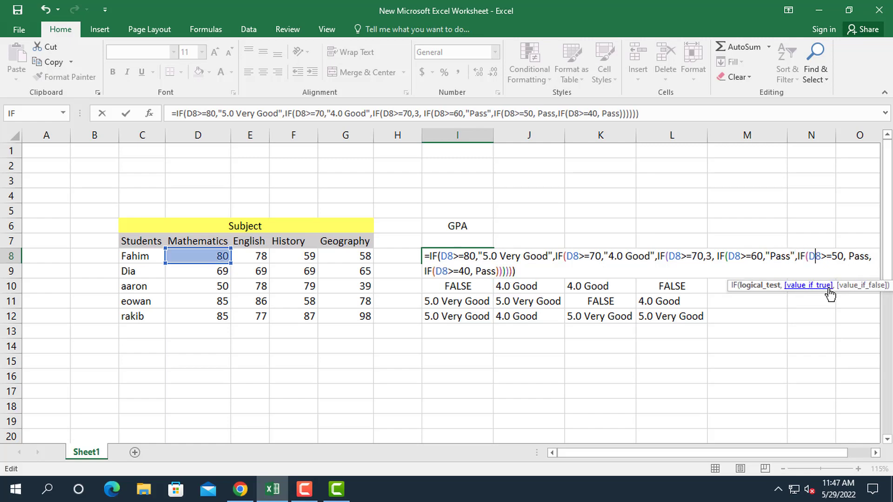
key("Right")
key("Right")
key("Right")
key("BackSpace")
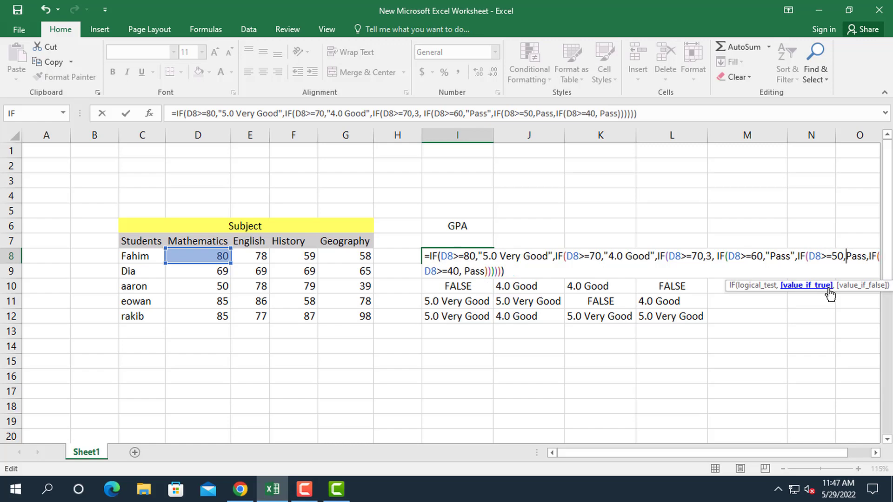
type("\"Pass")
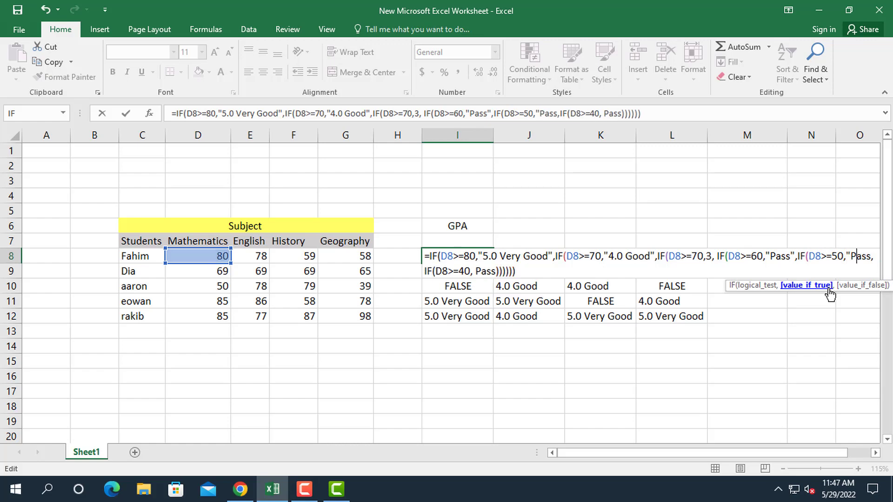
type("\"")
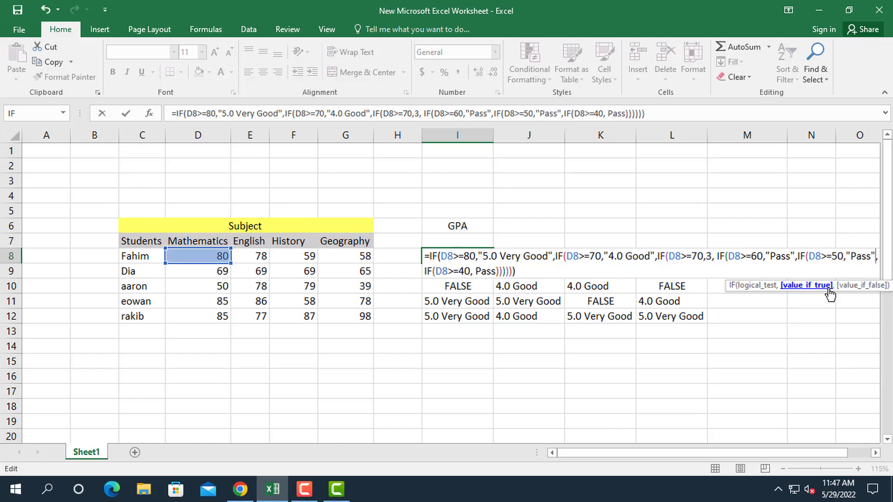
- Quote the last Pass so the formula ends IF(D8>=40,"Pass") and commit it
key("Right")
key("Right")
key("Right")
key("Right")
key("Right")
key("Right")
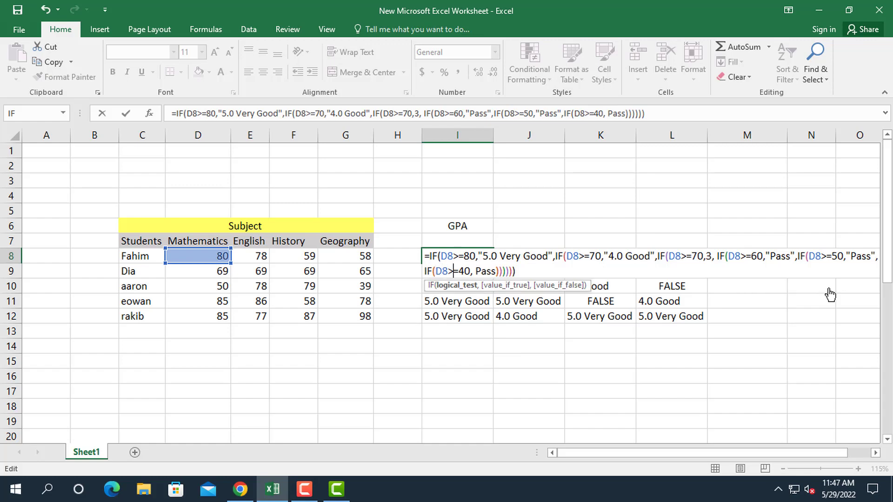
key("Right")
key("Right")
key("Right")
key("Right")
key("BackSpace")
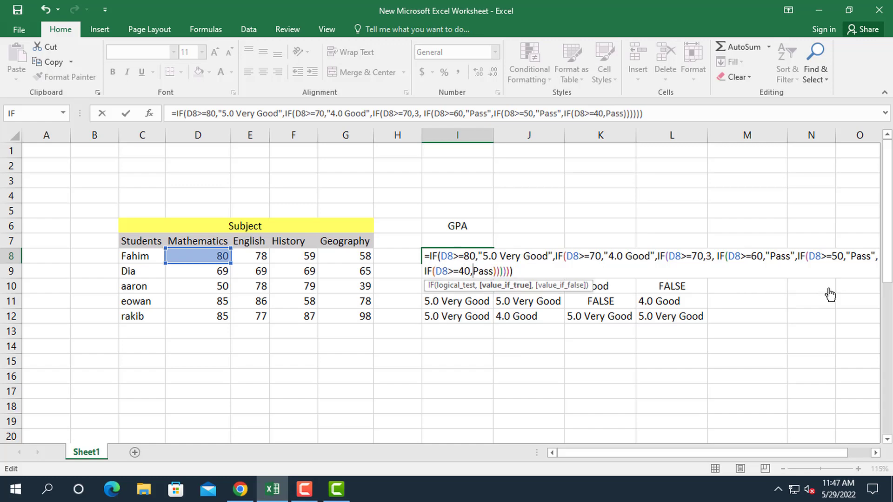
type("\"")
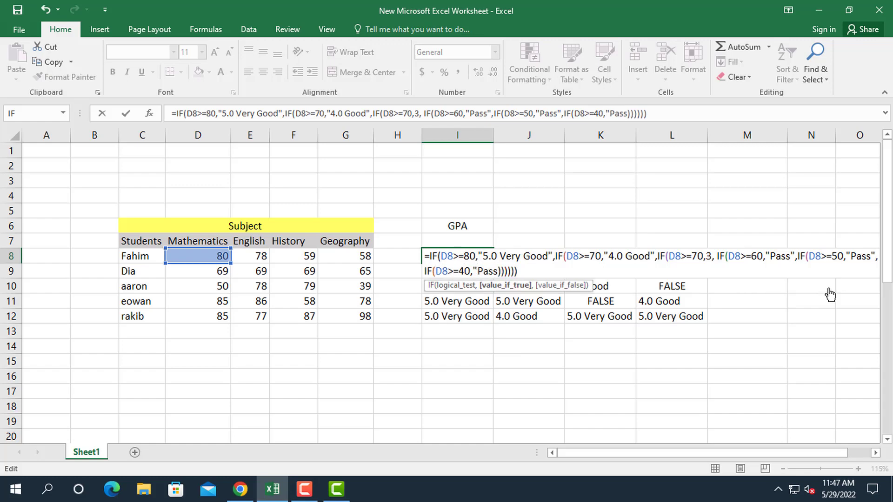
key("Return")
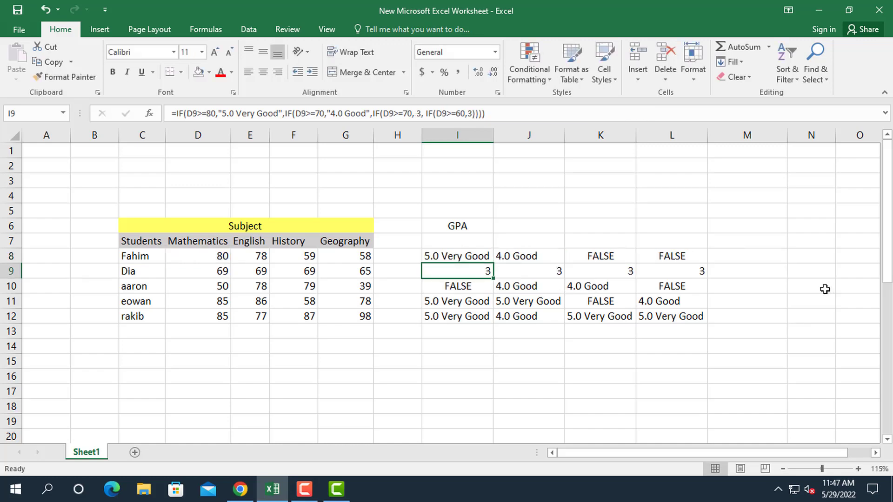
- Fill I8's corrected formula across I8:L12, check J8's copy, then switch to Camtasia
left_click(465, 257)
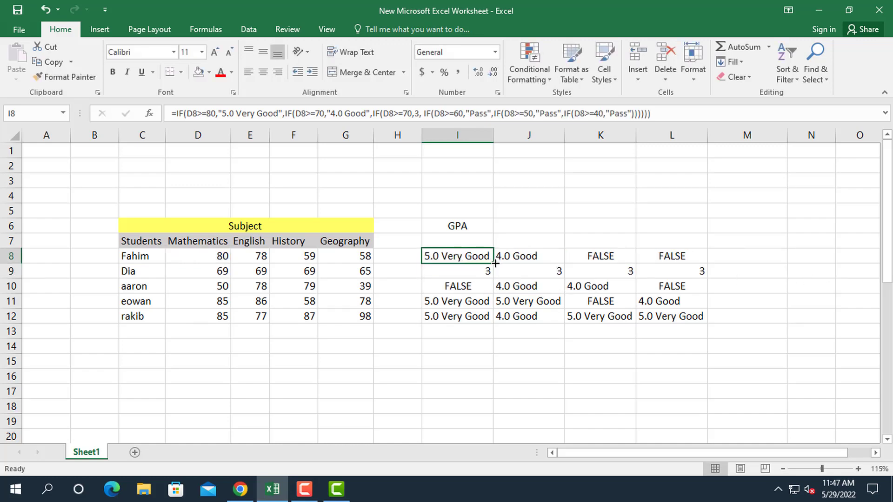
mouse_move(493, 263)
left_mouse_down()
mouse_move(495, 325)
mouse_move(692, 327)
left_mouse_up()
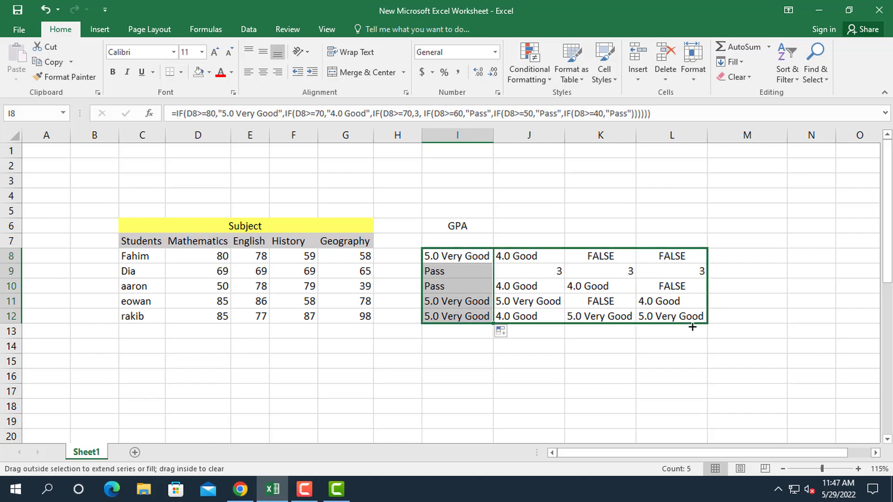
left_click(600, 331)
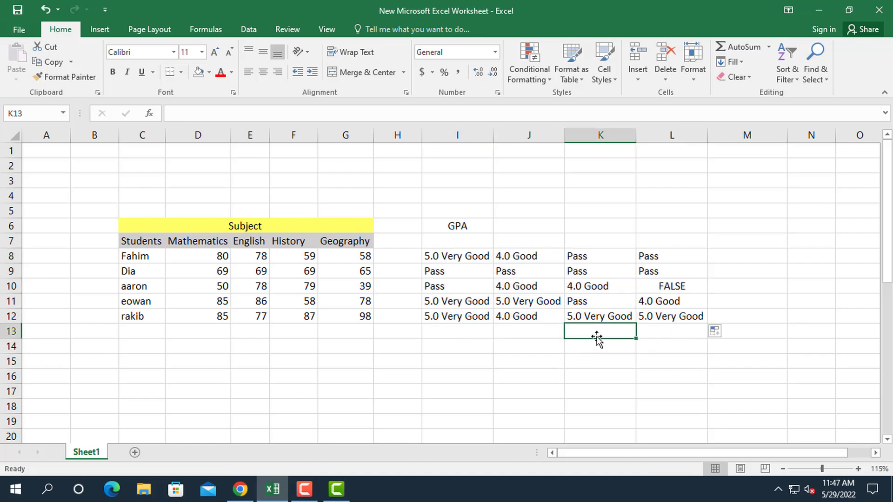
left_click(529, 256)
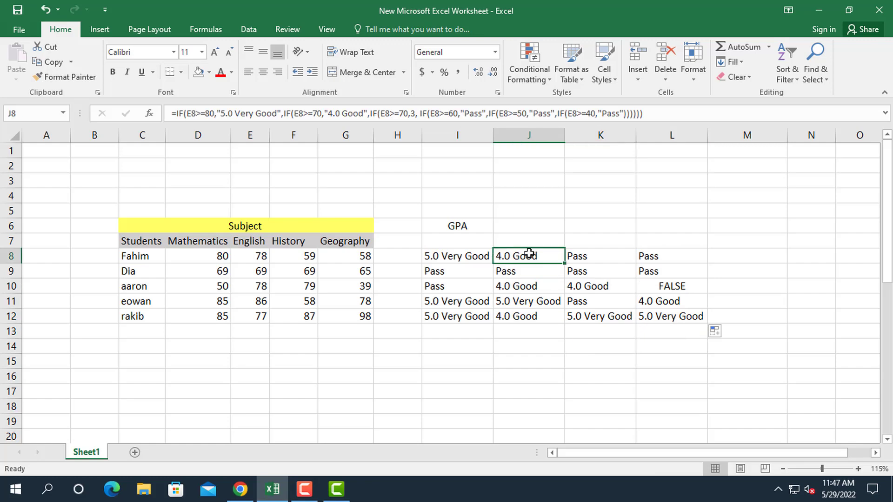
left_click(347, 488)
left_click(311, 489)
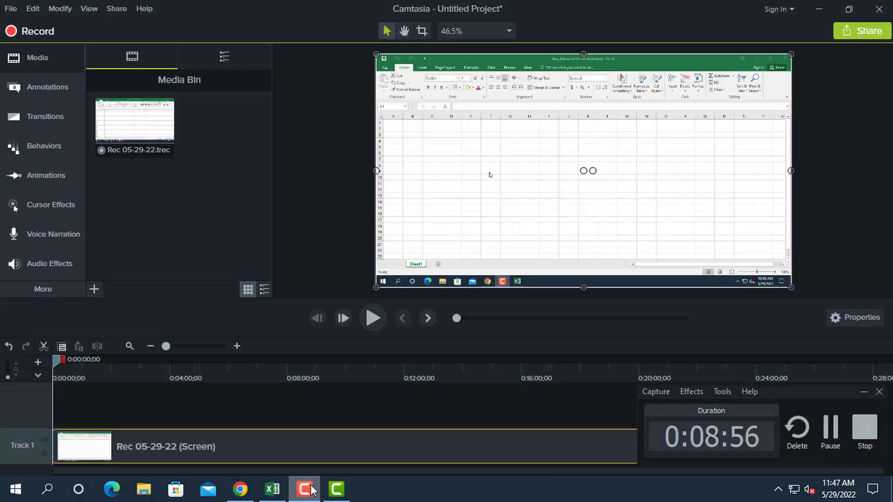